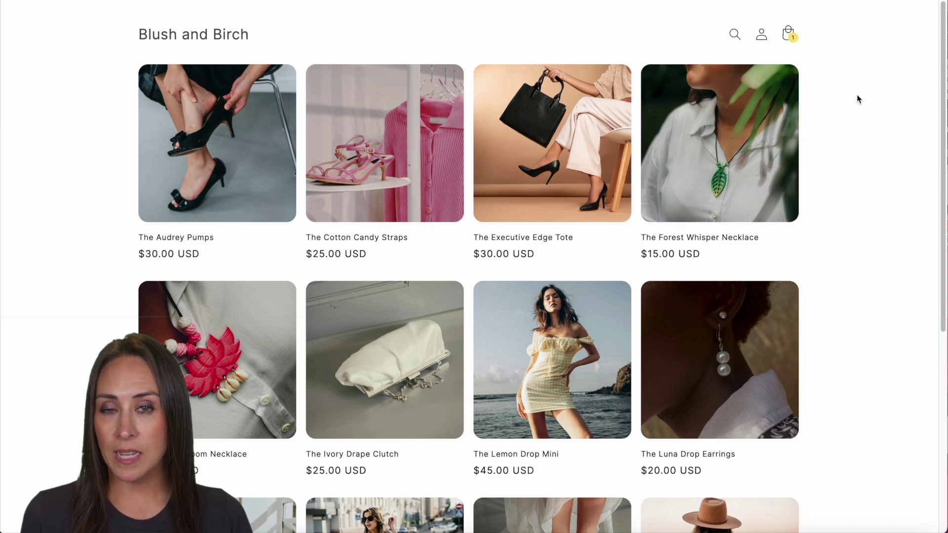
- Look through the Blush and Birch storefront catalog and the product list in the store admin
{"action": "scroll", "coordinate": [858, 118], "scroll_direction": "down", "scroll_amount": 6}
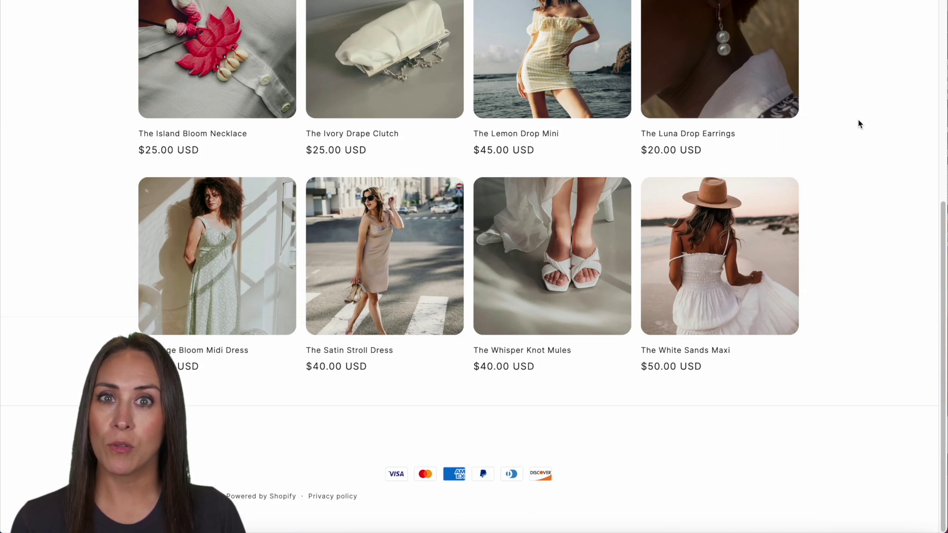
{"action": "scroll", "coordinate": [857, 126], "scroll_direction": "up", "scroll_amount": 6}
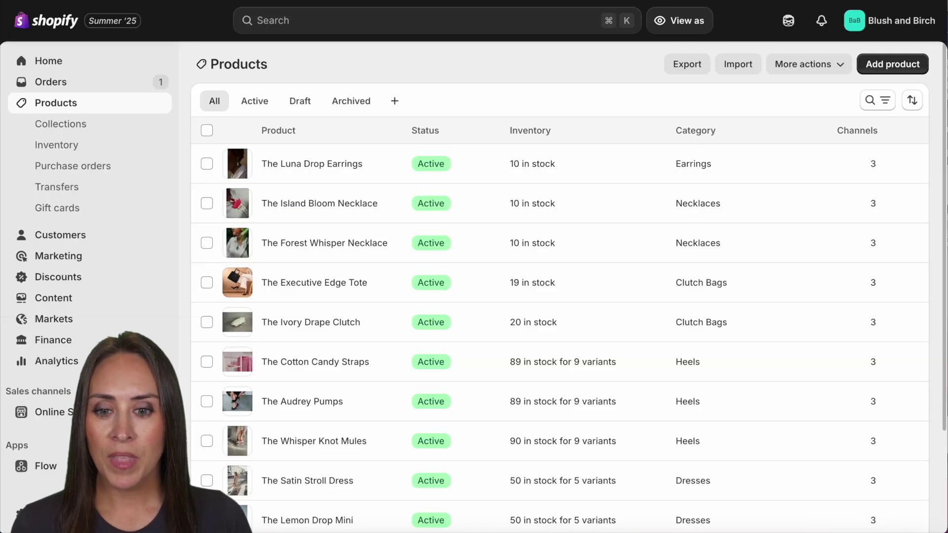
{"action": "scroll", "coordinate": [512, 215], "scroll_direction": "down", "scroll_amount": 2}
{"action": "scroll", "coordinate": [511, 218], "scroll_direction": "down", "scroll_amount": 2}
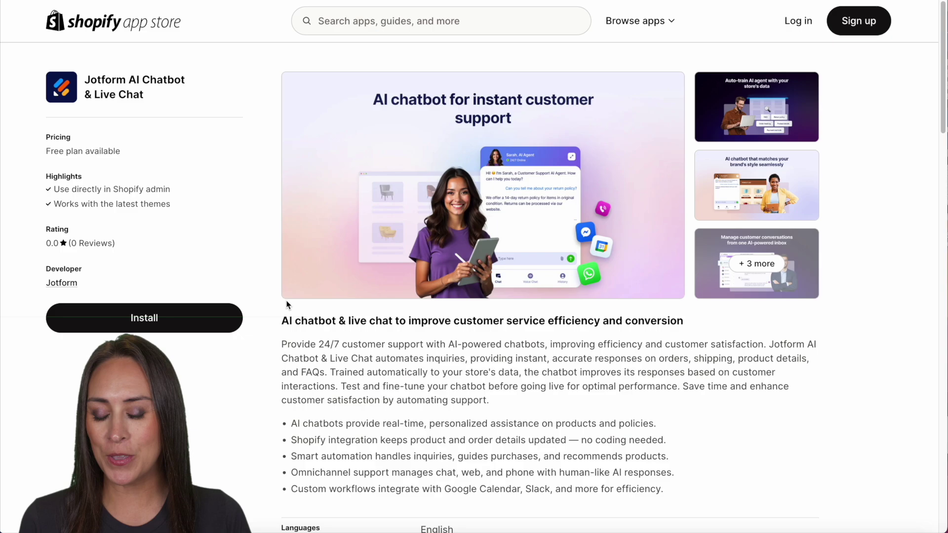
- Install the Jotform AI Chatbot & Live Chat app on the store with the existing Shopify account, approving its data access
{"action": "left_click", "coordinate": [115, 316]}
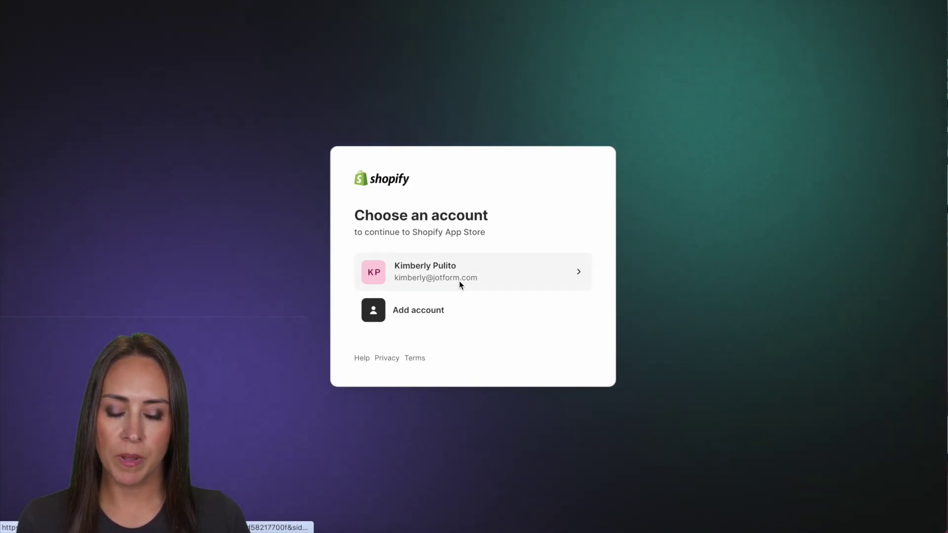
{"action": "left_click", "coordinate": [459, 282]}
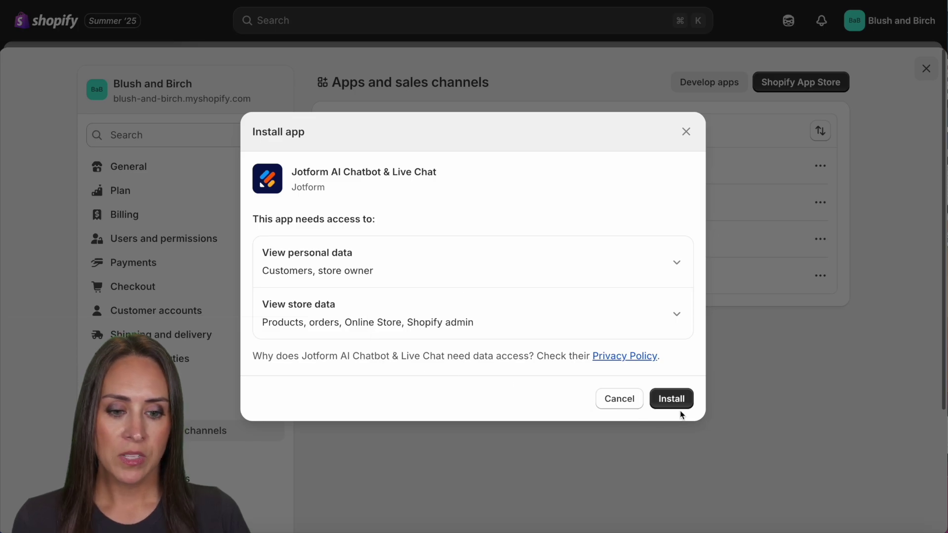
{"action": "left_click", "coordinate": [673, 399]}
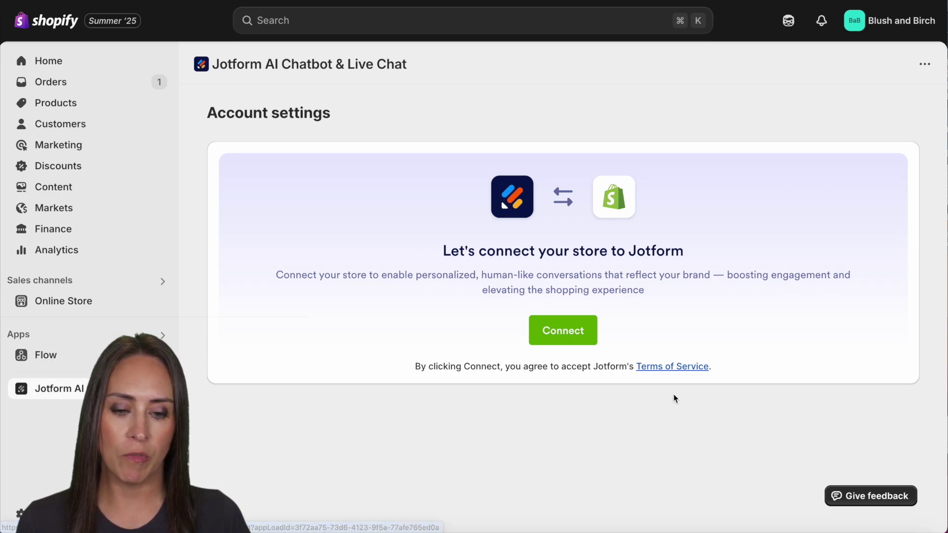
- Connect the store to Jotform and allow the Jotform Shopify App to access the Jotform account
{"action": "left_click", "coordinate": [550, 328]}
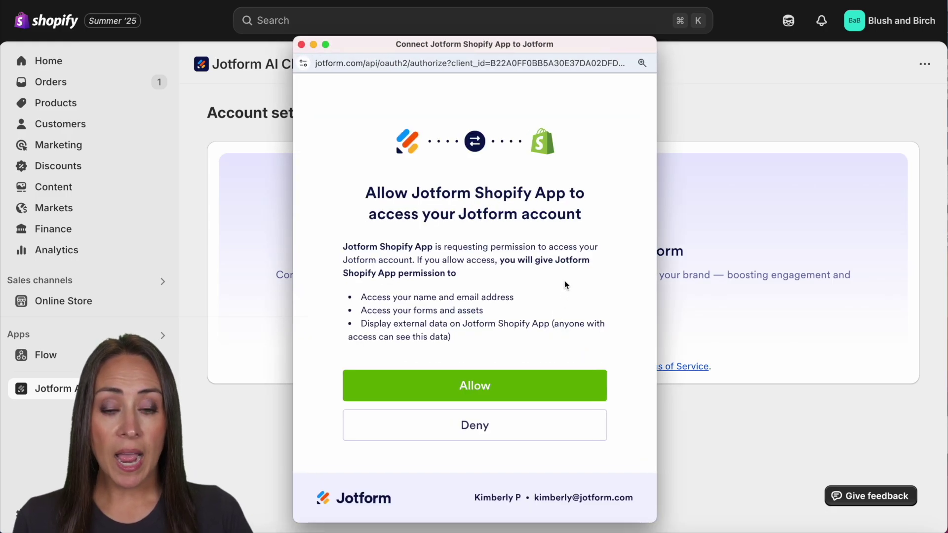
{"action": "left_click_drag", "start_coordinate": [600, 44], "coordinate": [601, 18]}
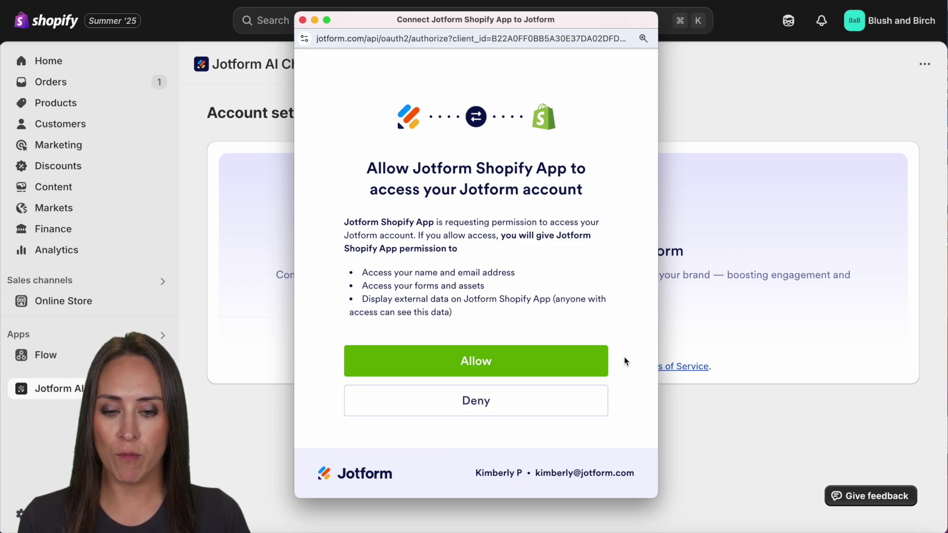
{"action": "left_click", "coordinate": [455, 362]}
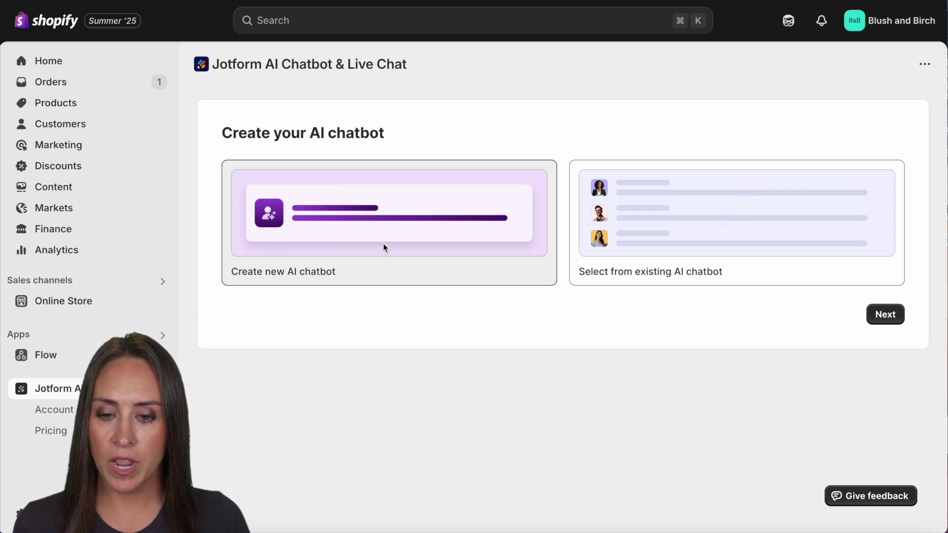
- Start a new AI chatbot and add the Engagement & Upsell and Order Management skills to its selected skills
{"action": "left_click", "coordinate": [887, 317]}
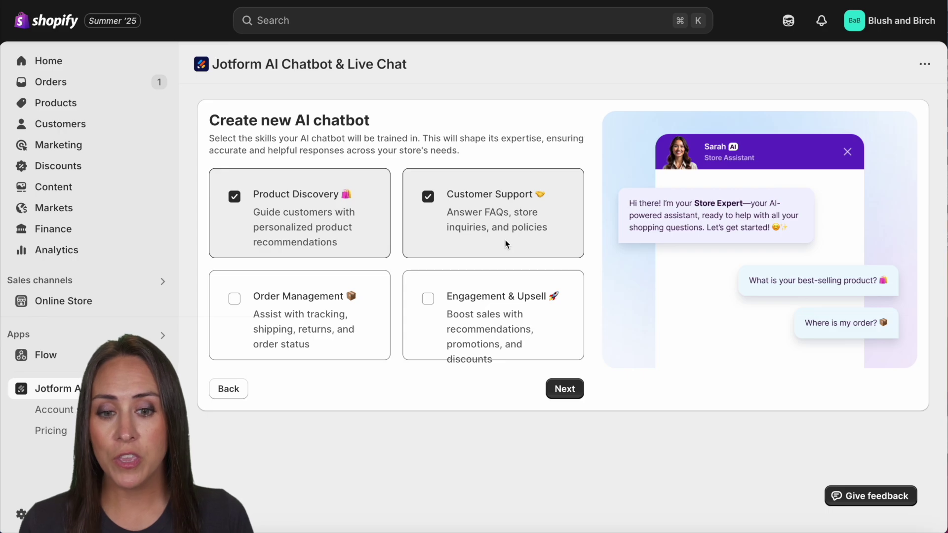
{"action": "left_click", "coordinate": [429, 300]}
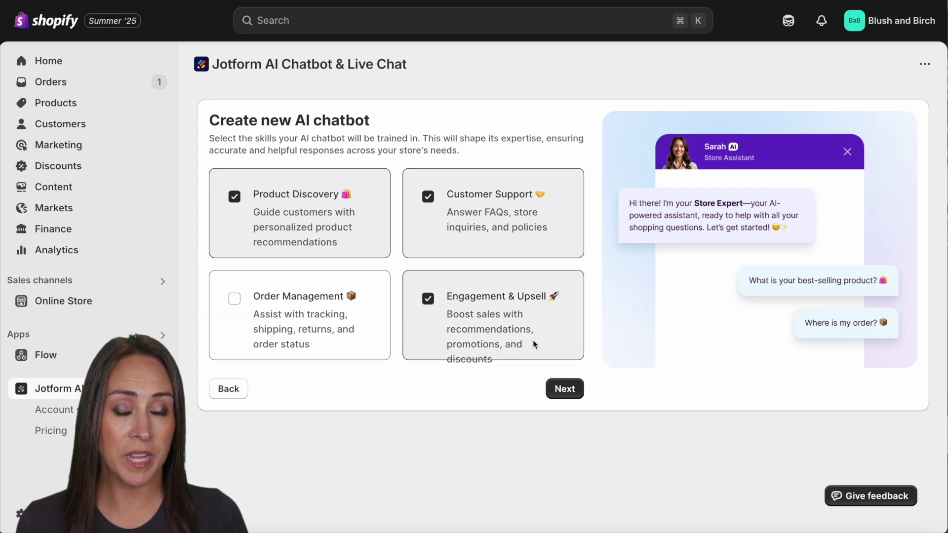
{"action": "left_click", "coordinate": [234, 299]}
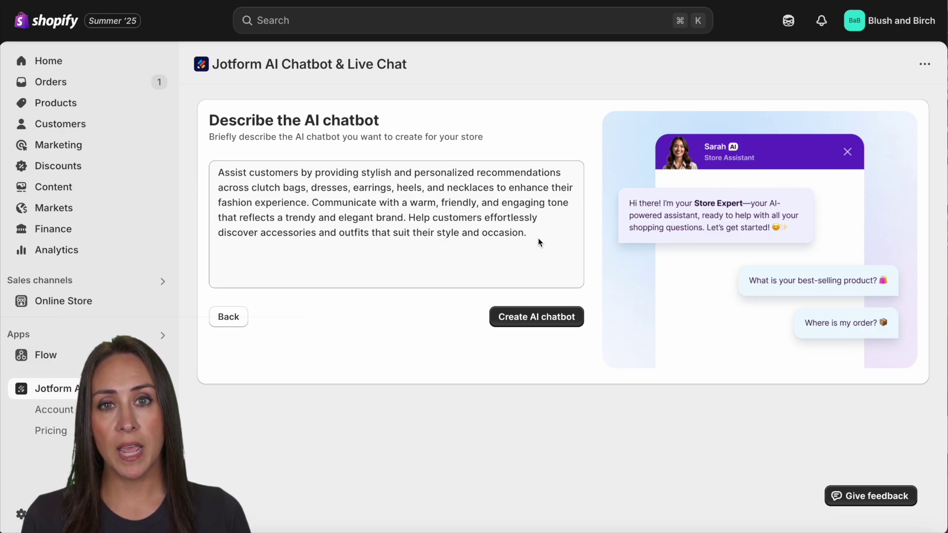
- Review the suggested chatbot description and create the AI chatbot with it as written
{"action": "left_click_drag", "start_coordinate": [536, 232], "coordinate": [218, 172]}
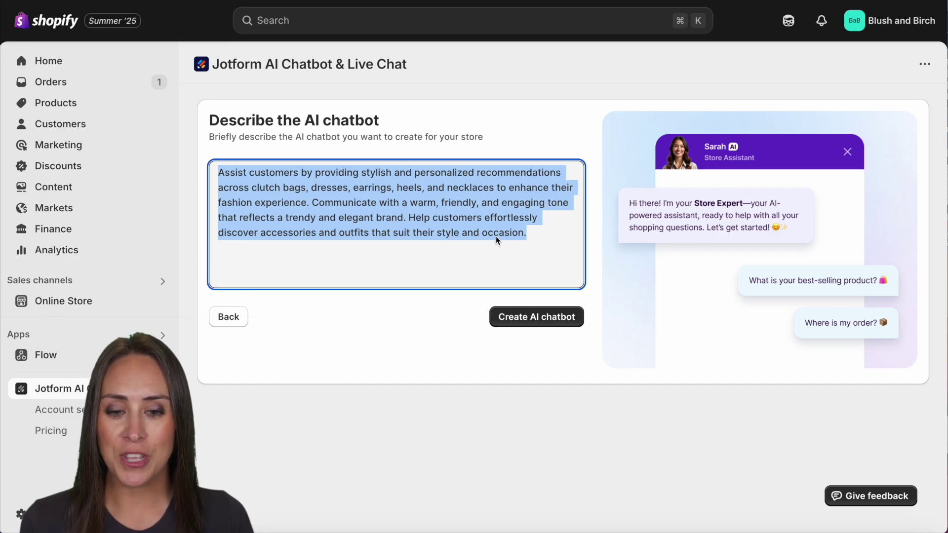
{"action": "left_click", "coordinate": [434, 347]}
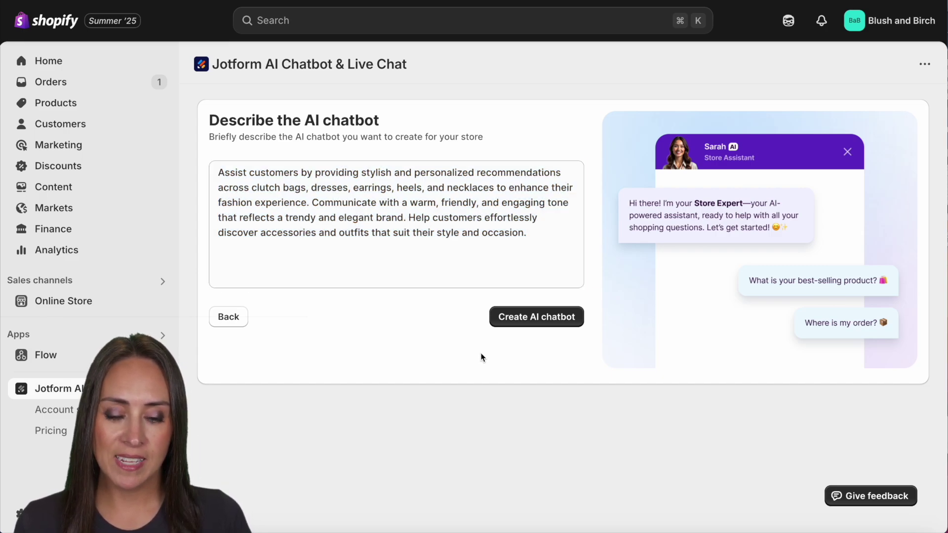
{"action": "left_click", "coordinate": [538, 319]}
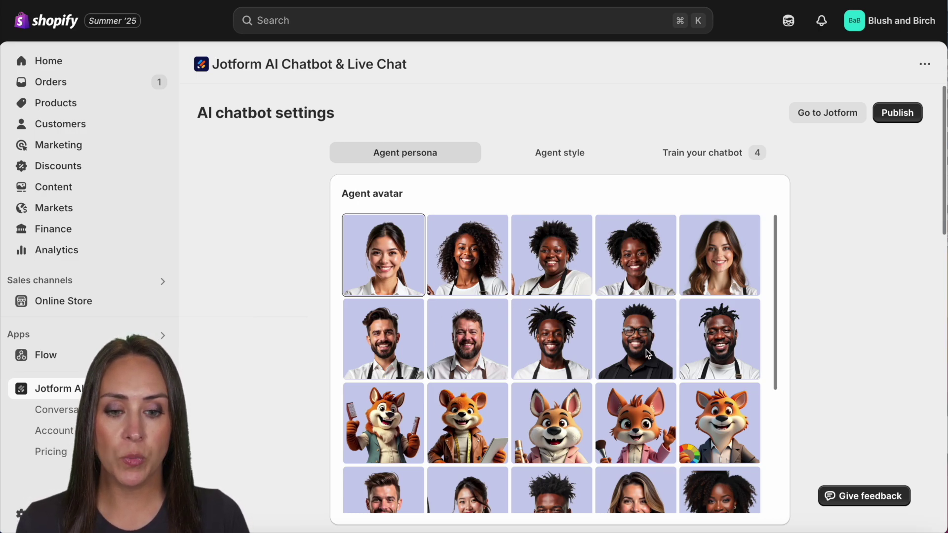
- Look over the avatar choices and set the agent role to "Blush and Birch's Online Assistant"
{"action": "scroll", "coordinate": [677, 311], "scroll_direction": "down", "scroll_amount": 5}
{"action": "scroll", "coordinate": [677, 316], "scroll_direction": "down", "scroll_amount": 3}
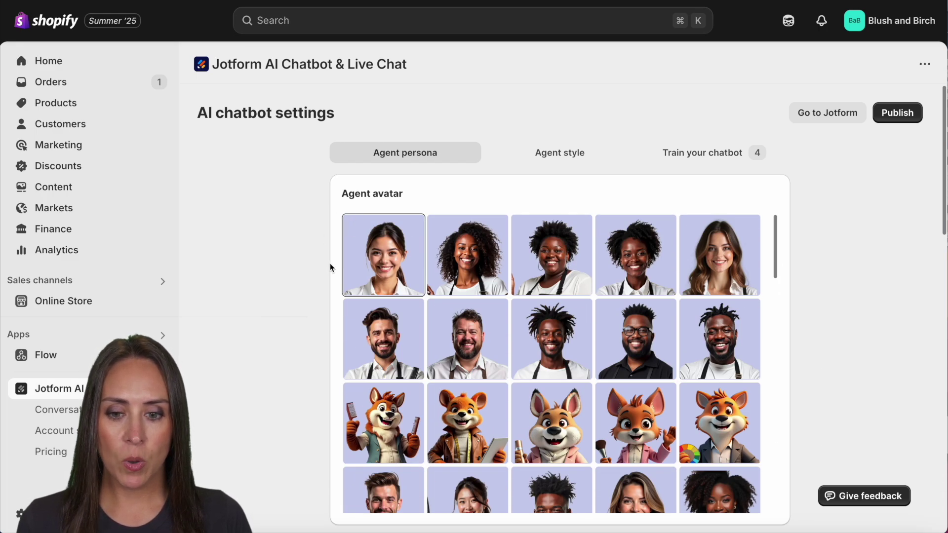
{"action": "scroll", "coordinate": [325, 331], "scroll_direction": "down", "scroll_amount": 8}
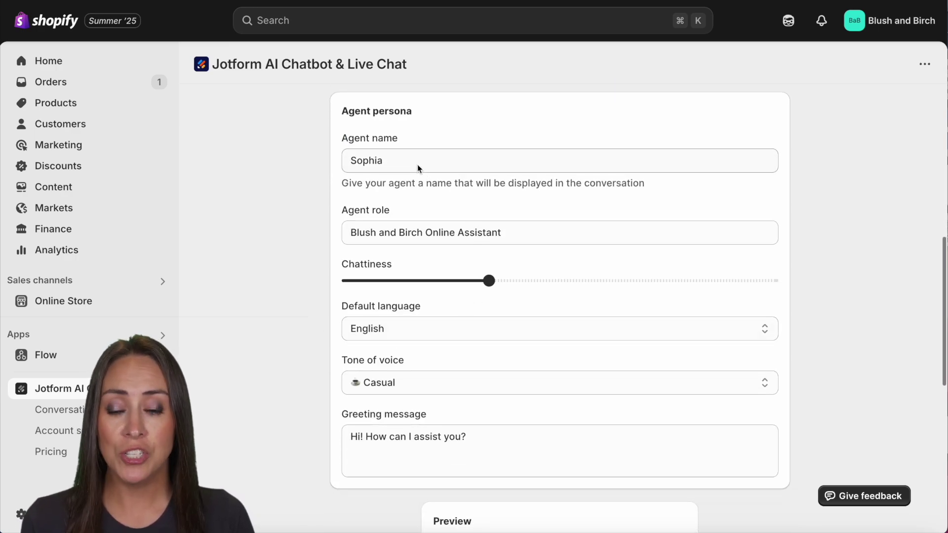
{"action": "left_click", "coordinate": [423, 234]}
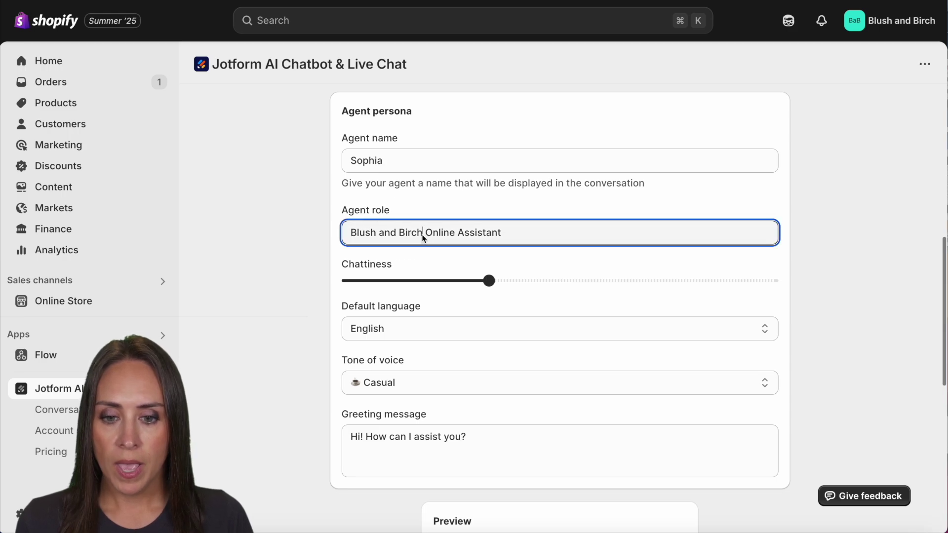
{"action": "type", "text": "'s"}
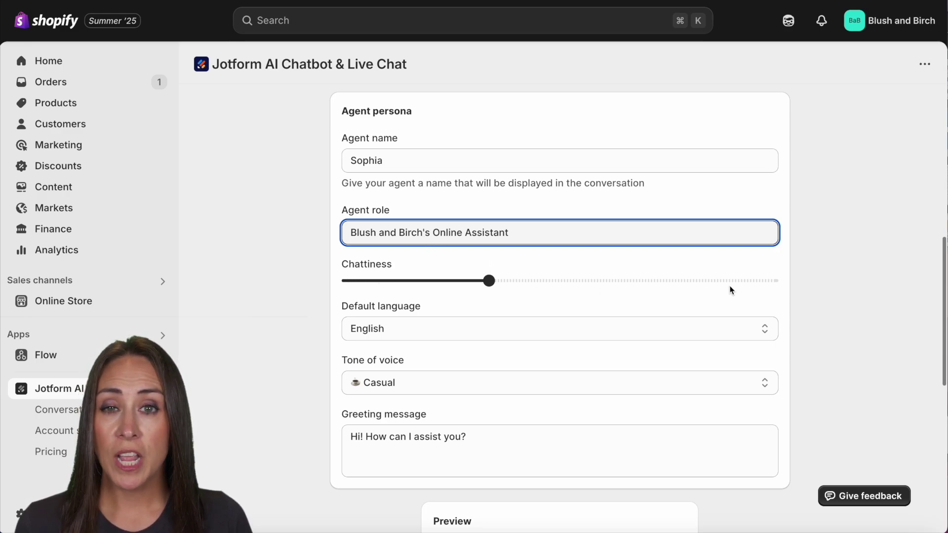
- Keep English as the default language and Casual as the tone of voice, and check the chatbot preview
{"action": "left_click", "coordinate": [579, 330]}
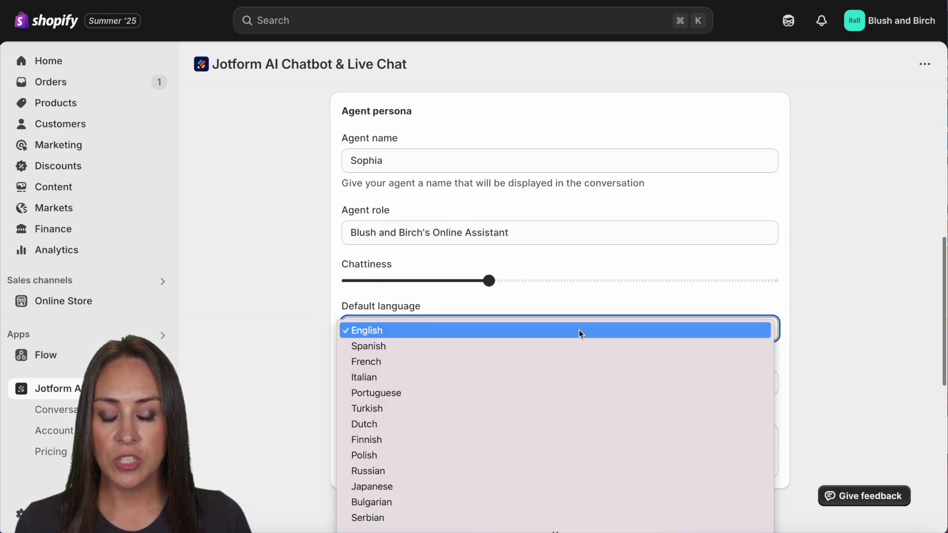
{"action": "left_click", "coordinate": [579, 330]}
{"action": "scroll", "coordinate": [579, 308], "scroll_direction": "down", "scroll_amount": 4}
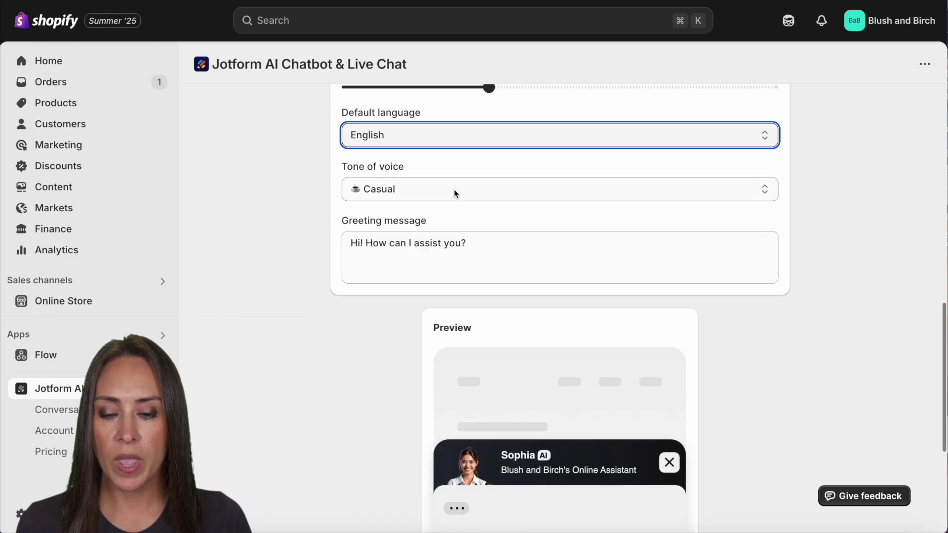
{"action": "left_click", "coordinate": [455, 191]}
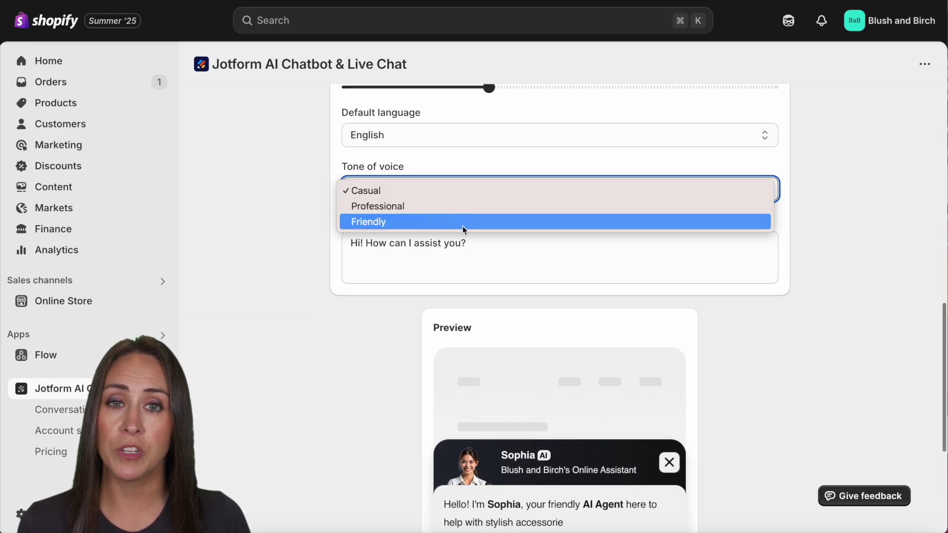
{"action": "left_click", "coordinate": [430, 191]}
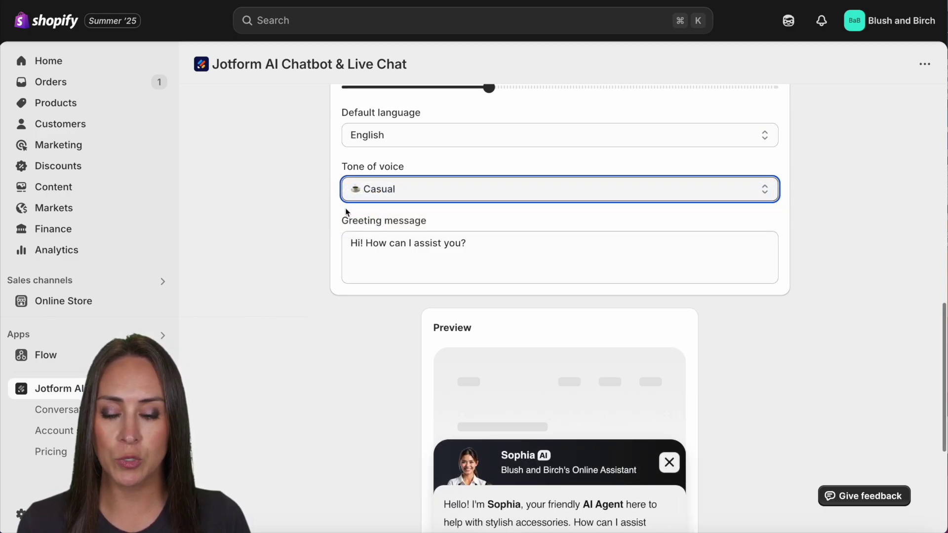
{"action": "scroll", "coordinate": [739, 413], "scroll_direction": "down", "scroll_amount": 5}
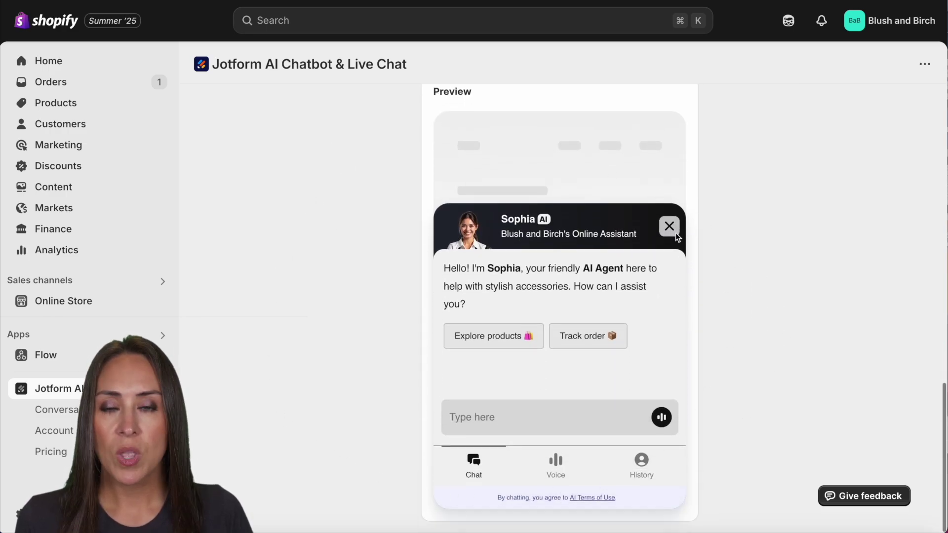
- Apply the light lavender color scheme with the #6C73A8 background to the agent style
{"action": "scroll", "coordinate": [716, 252], "scroll_direction": "up", "scroll_amount": 10}
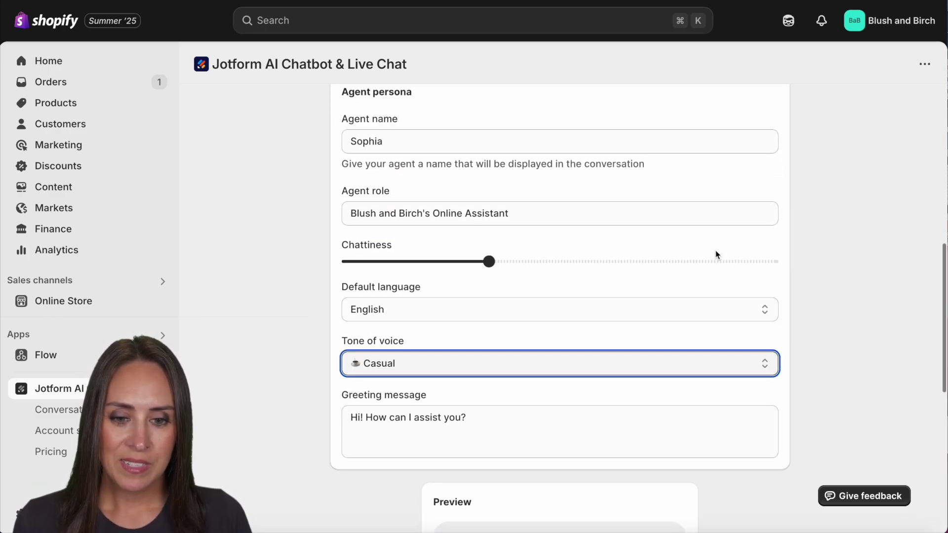
{"action": "left_click", "coordinate": [560, 153]}
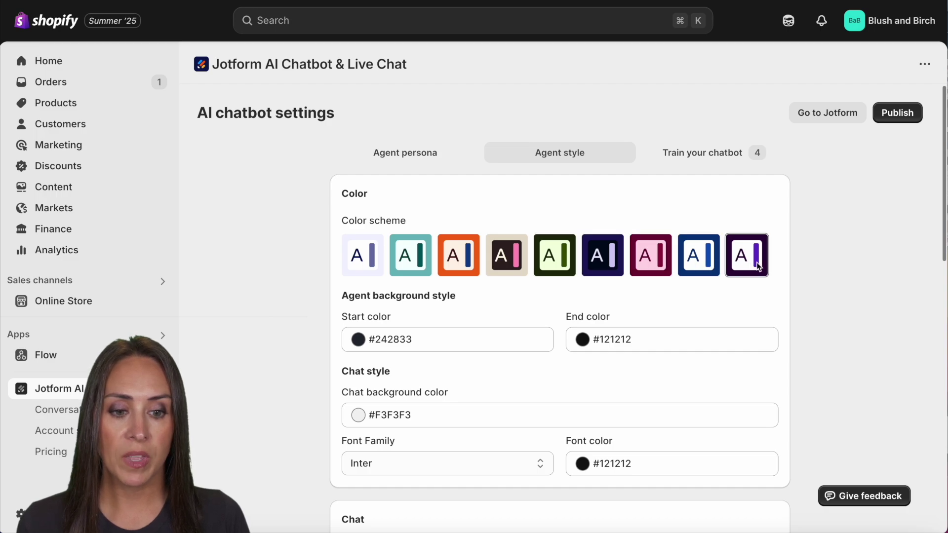
{"action": "left_click", "coordinate": [352, 264]}
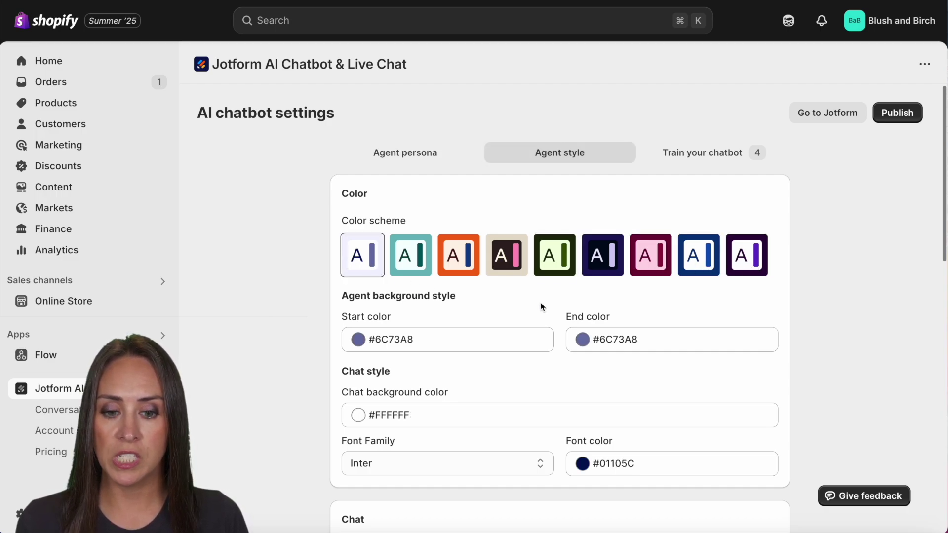
- Check the font, position and opening options for the chat, keeping it set to Always open
{"action": "scroll", "coordinate": [557, 307], "scroll_direction": "down", "scroll_amount": 4}
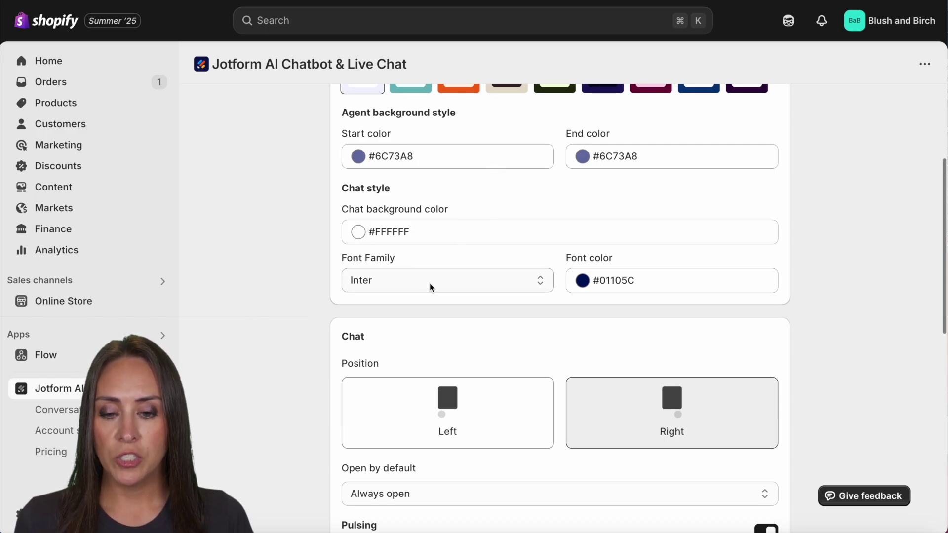
{"action": "scroll", "coordinate": [600, 291], "scroll_direction": "down", "scroll_amount": 6}
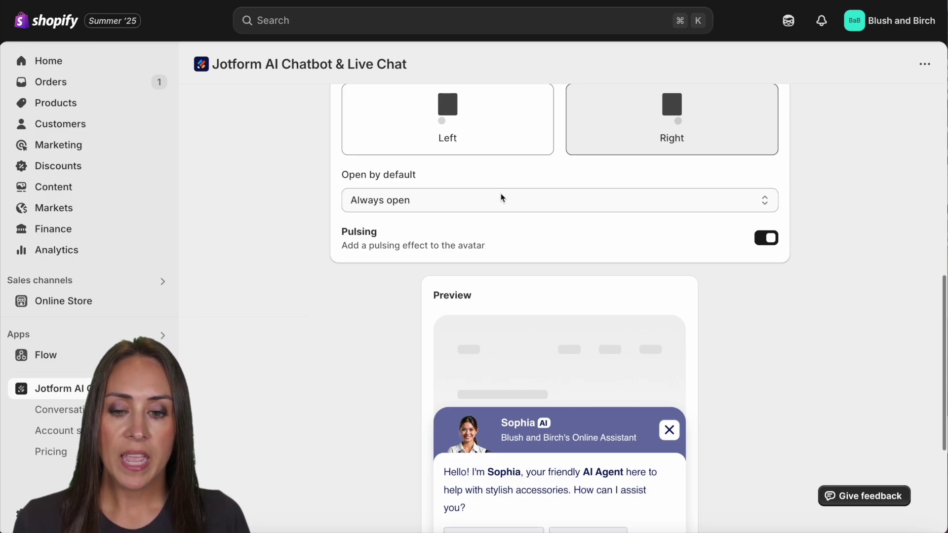
{"action": "left_click", "coordinate": [478, 201]}
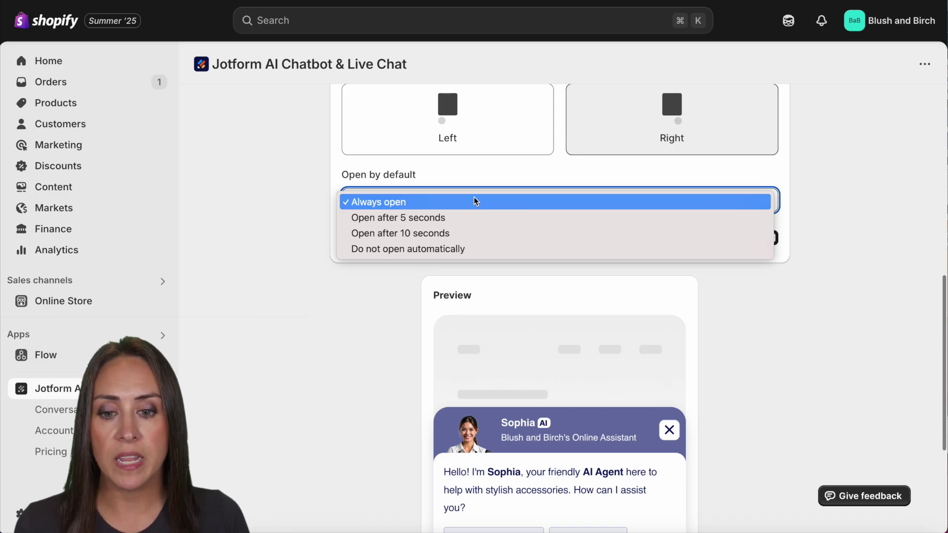
{"action": "left_click", "coordinate": [475, 201]}
- Review the chatbot's auto-trained knowledge and agent skills, and publish the chatbot
{"action": "scroll", "coordinate": [475, 202], "scroll_direction": "up", "scroll_amount": 8}
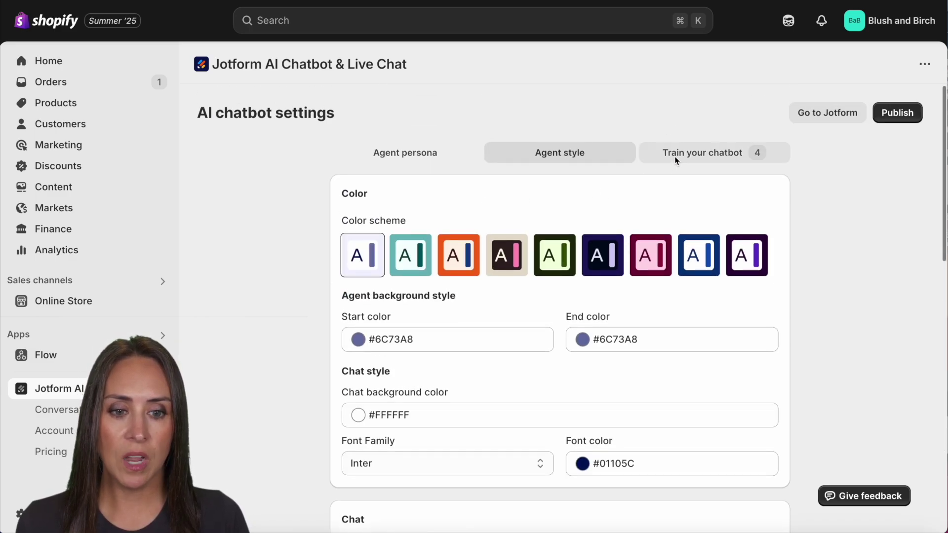
{"action": "left_click", "coordinate": [676, 160]}
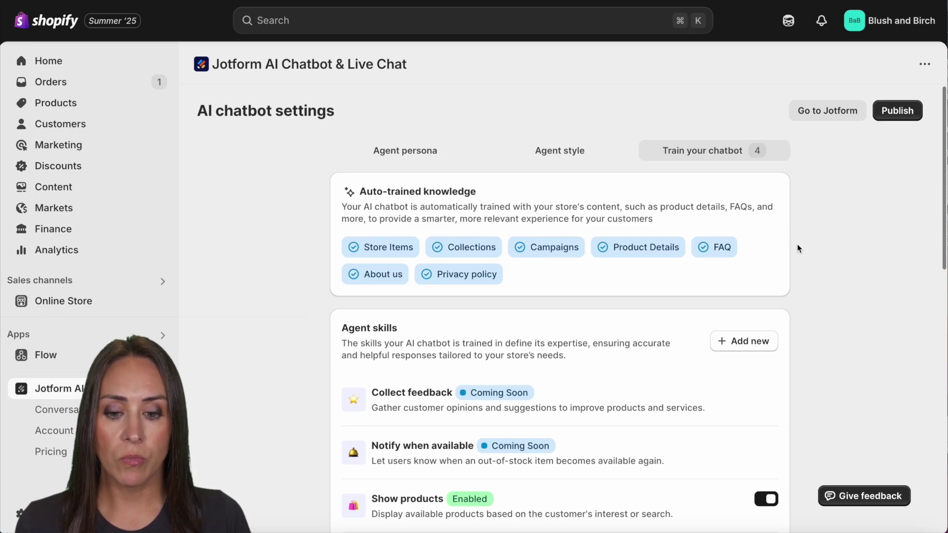
{"action": "scroll", "coordinate": [797, 245], "scroll_direction": "down", "scroll_amount": 5}
{"action": "scroll", "coordinate": [556, 192], "scroll_direction": "up", "scroll_amount": 1}
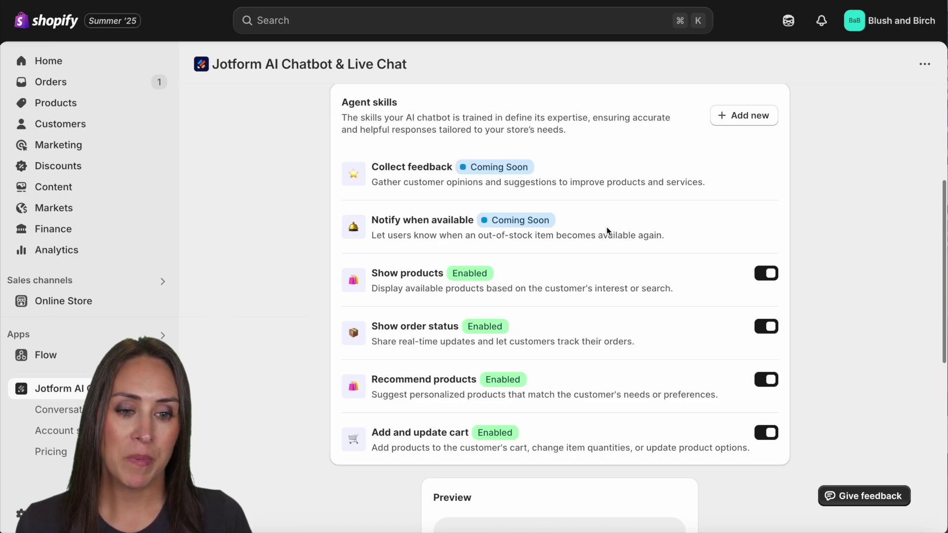
{"action": "scroll", "coordinate": [606, 228], "scroll_direction": "down", "scroll_amount": 6}
{"action": "scroll", "coordinate": [609, 232], "scroll_direction": "up", "scroll_amount": 11}
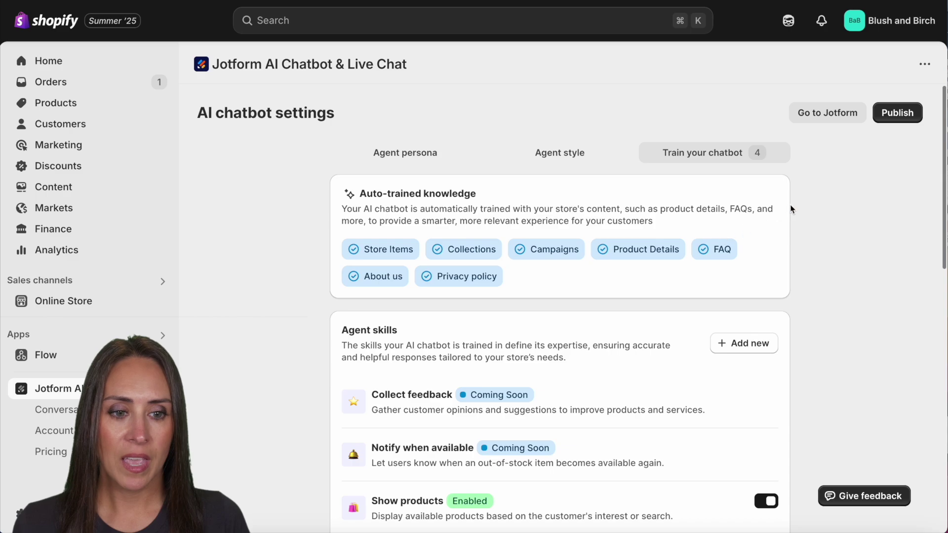
{"action": "left_click", "coordinate": [902, 118]}
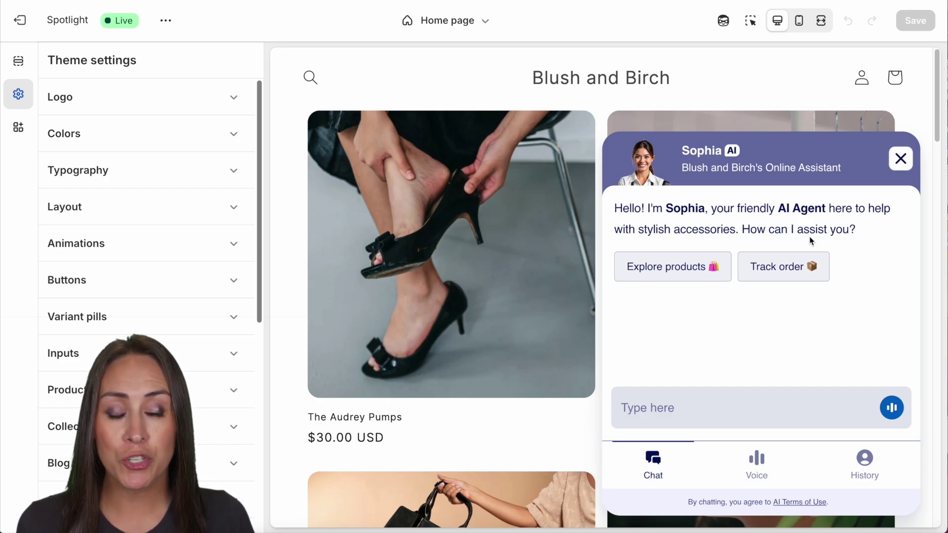
- Test order tracking in the storefront chatbot by sending the order number and customer's email, and review the order details it returns
{"action": "left_click", "coordinate": [786, 274]}
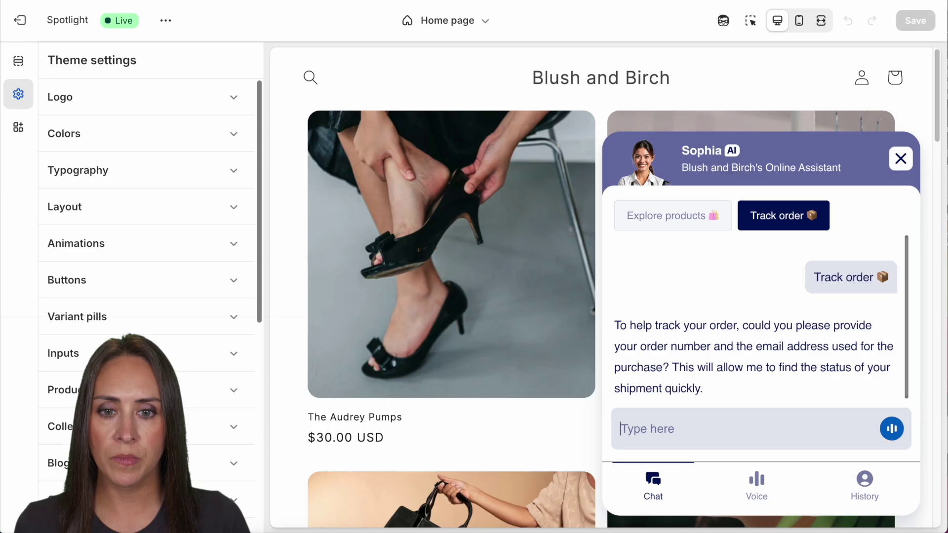
{"action": "left_click", "coordinate": [661, 441]}
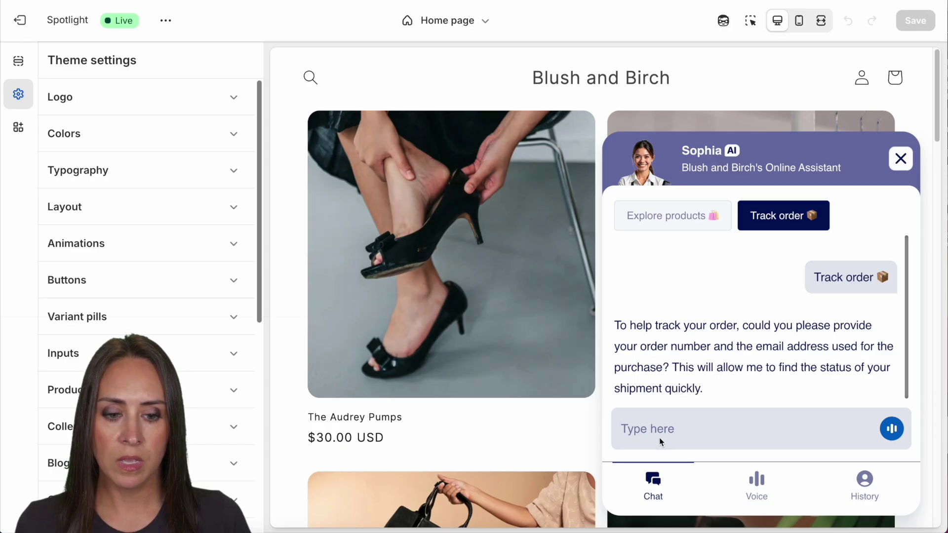
{"action": "type", "text": "1002, maggie@example.com"}
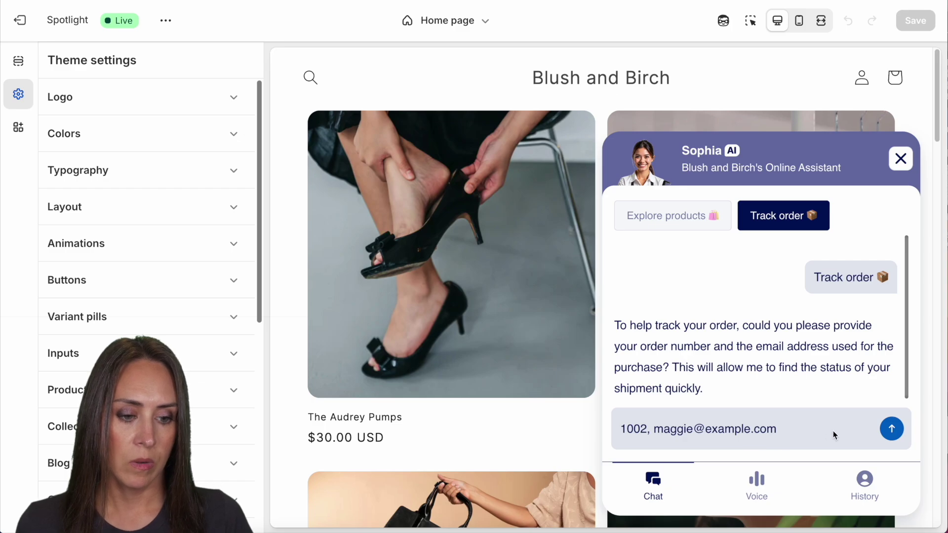
{"action": "left_click", "coordinate": [884, 430]}
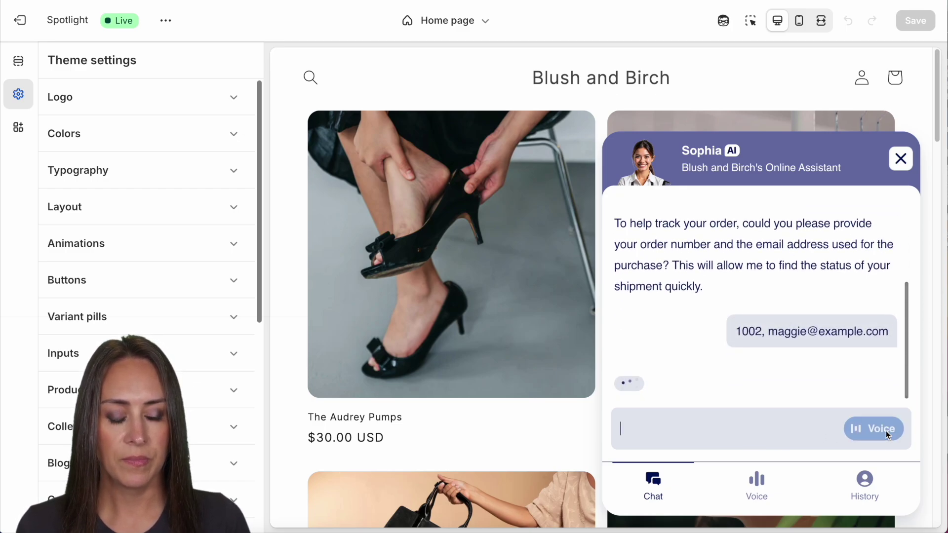
{"action": "scroll", "coordinate": [813, 338], "scroll_direction": "up", "scroll_amount": 3}
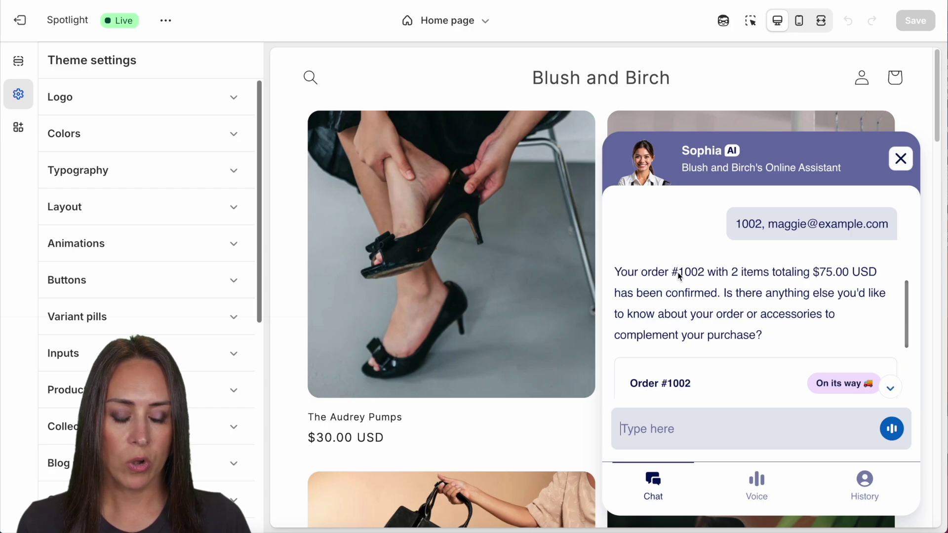
{"action": "scroll", "coordinate": [840, 276], "scroll_direction": "down", "scroll_amount": 1}
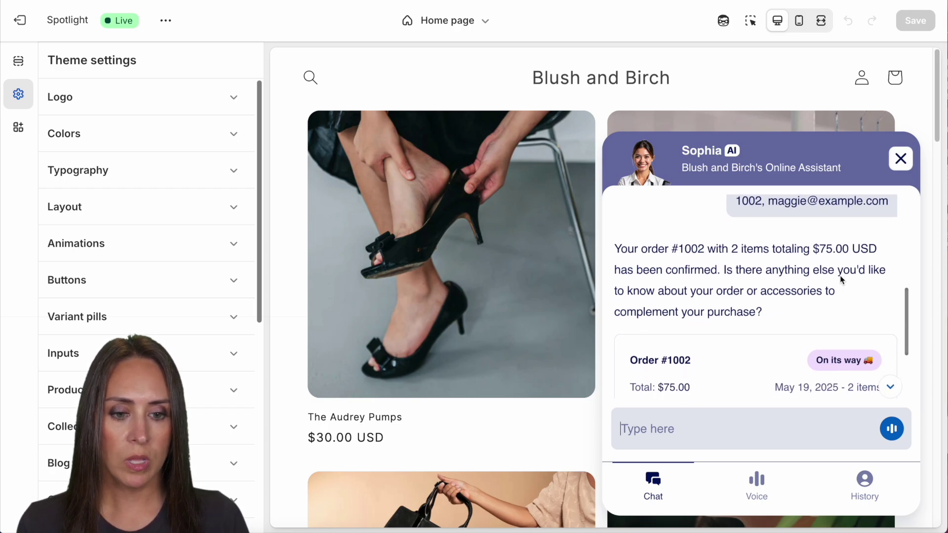
{"action": "scroll", "coordinate": [787, 271], "scroll_direction": "down", "scroll_amount": 2}
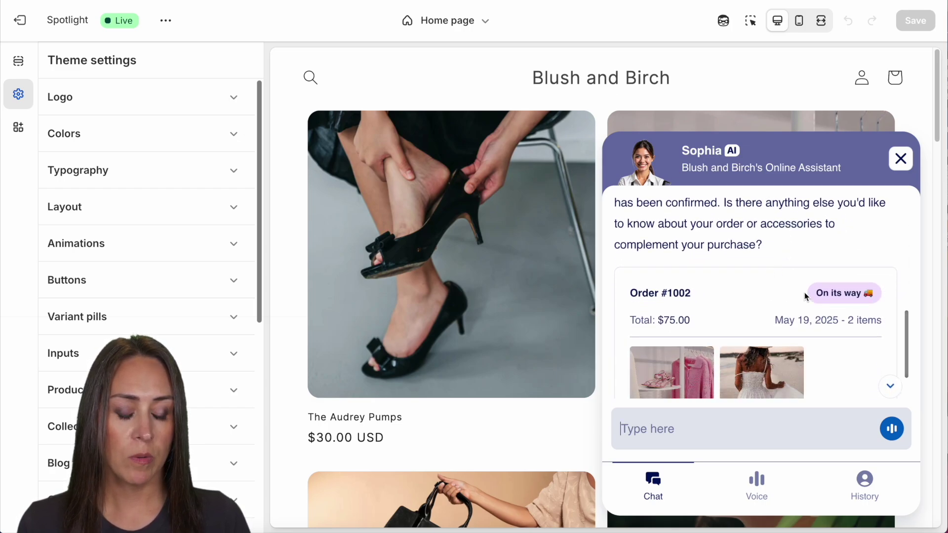
{"action": "scroll", "coordinate": [829, 294], "scroll_direction": "down", "scroll_amount": 2}
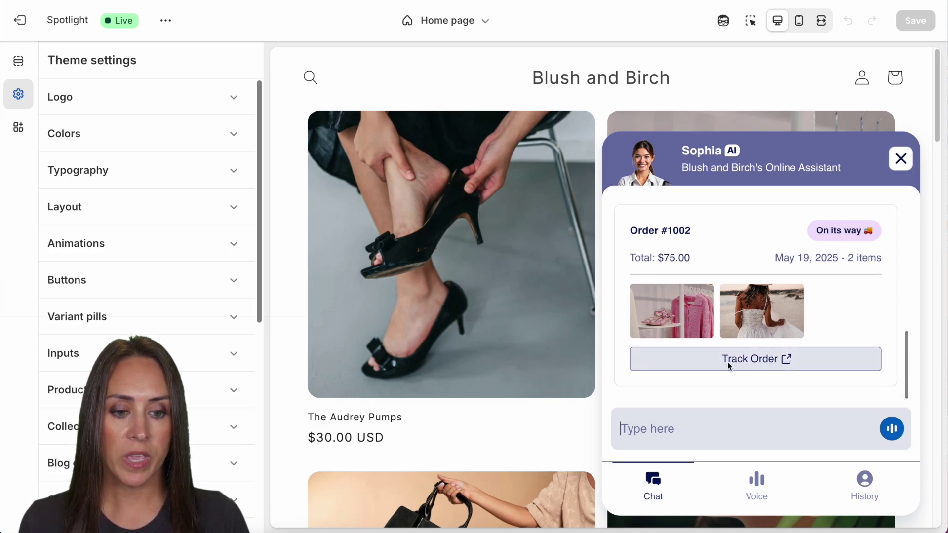
- Send the chatbot the message "I'm interested in a green dress" and review its product suggestions
{"action": "left_click", "coordinate": [758, 423]}
{"action": "type", "text": "I'm interested"}
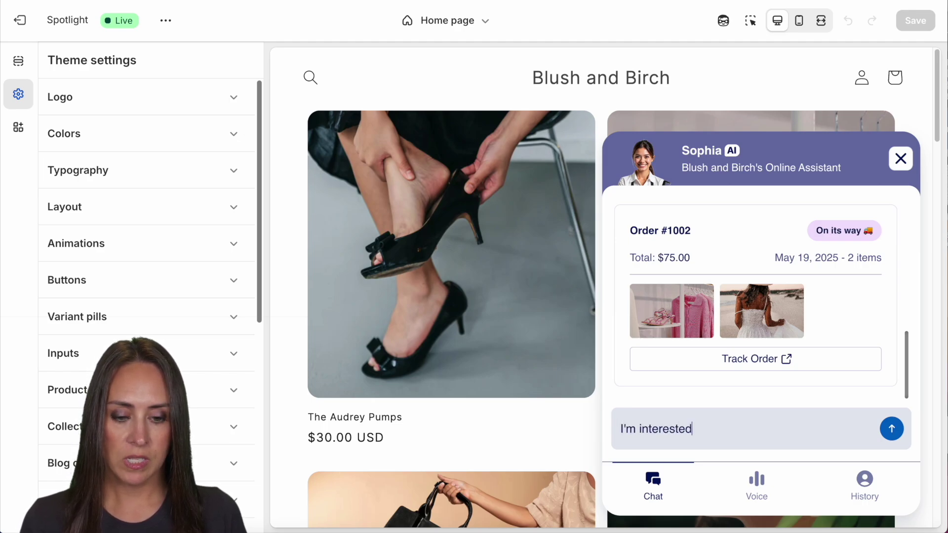
{"action": "type", "text": " in a green dress"}
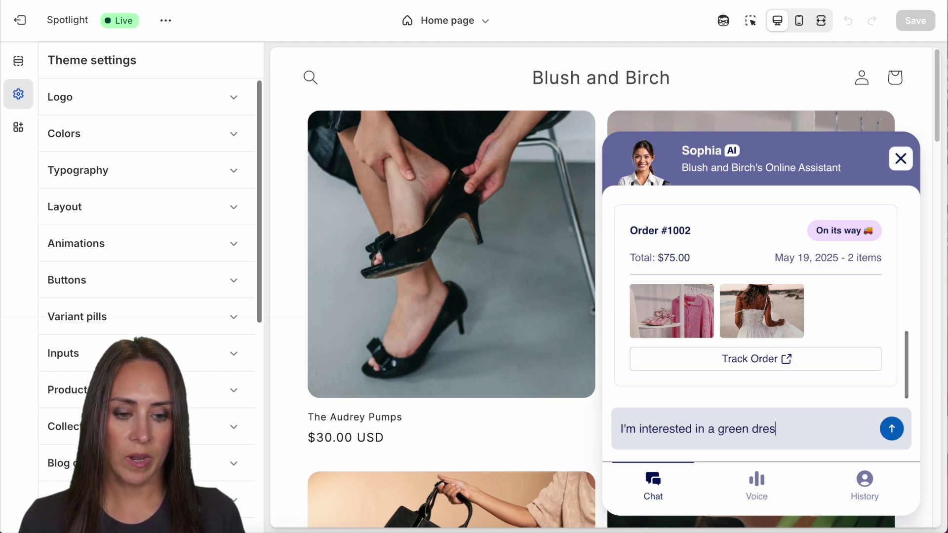
{"action": "key", "text": "Return"}
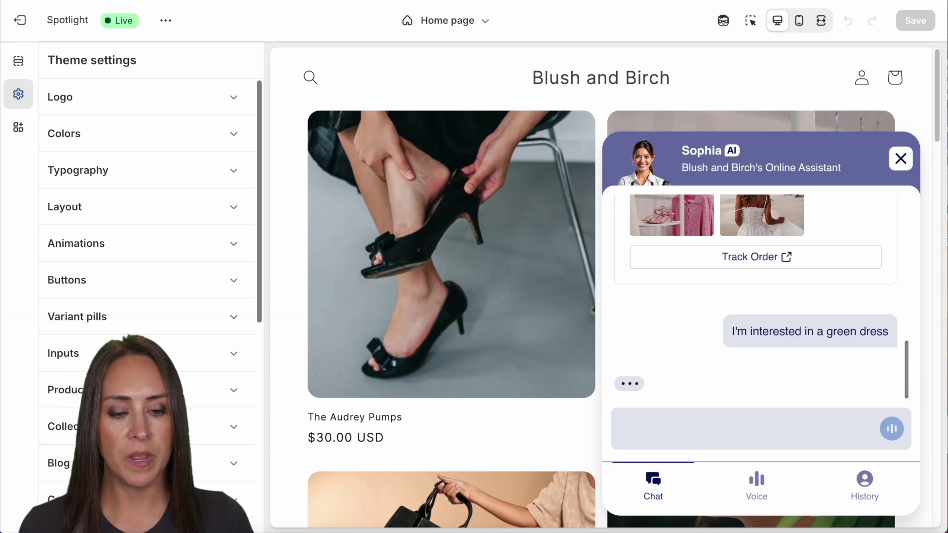
{"action": "scroll", "coordinate": [766, 321], "scroll_direction": "up", "scroll_amount": 5}
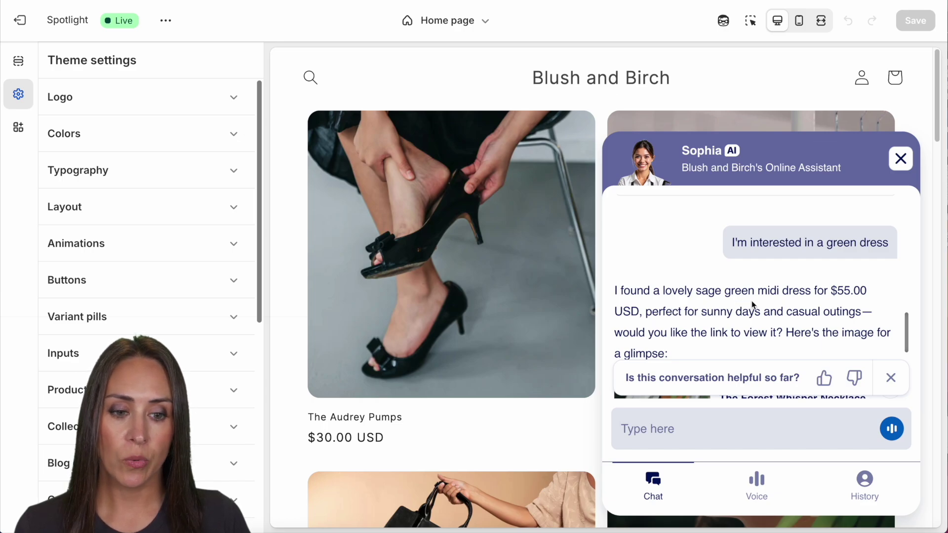
{"action": "scroll", "coordinate": [741, 296], "scroll_direction": "down", "scroll_amount": 3}
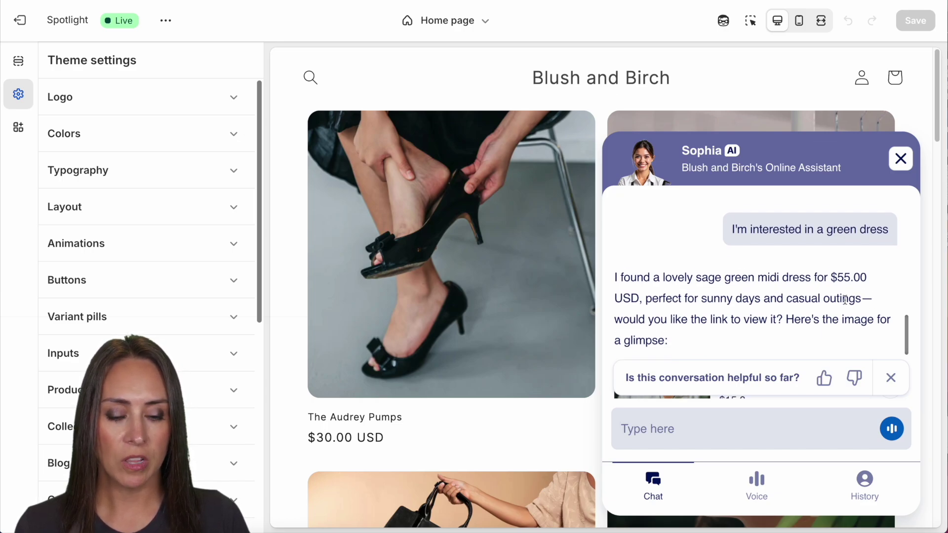
{"action": "scroll", "coordinate": [720, 237], "scroll_direction": "down", "scroll_amount": 3}
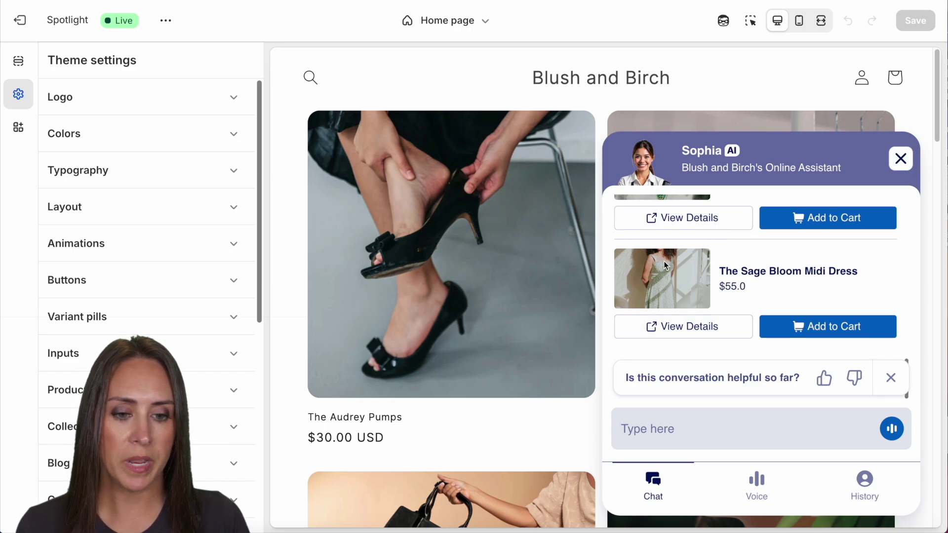
{"action": "scroll", "coordinate": [659, 262], "scroll_direction": "up", "scroll_amount": 2}
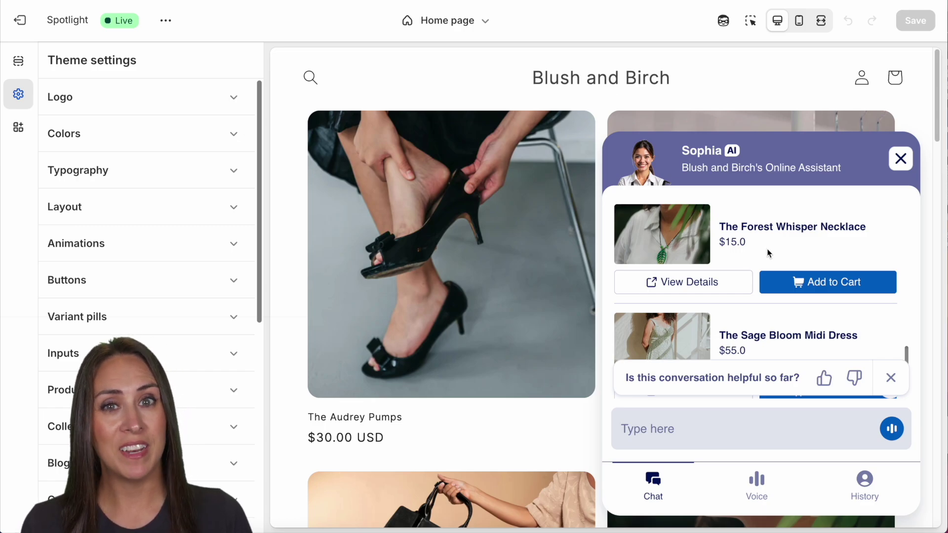
{"action": "scroll", "coordinate": [821, 241], "scroll_direction": "down", "scroll_amount": 2}
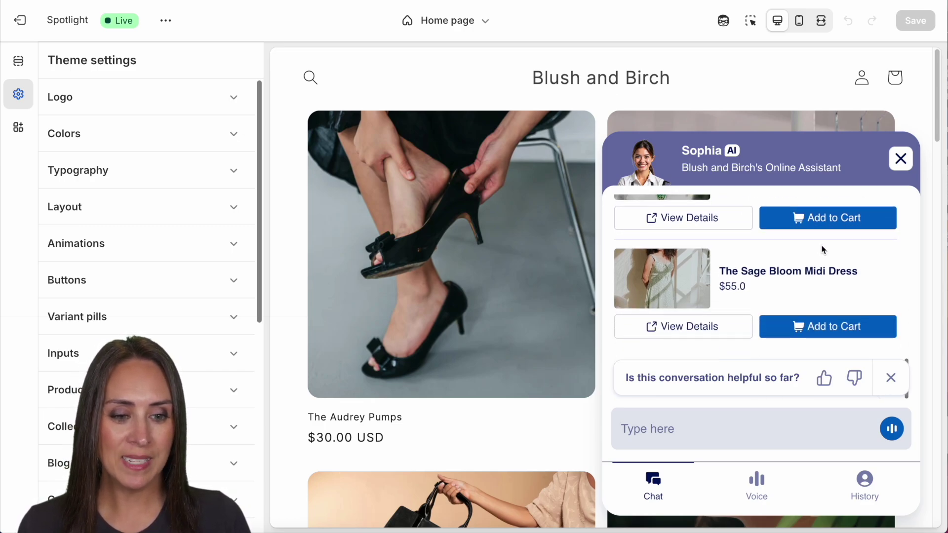
- Add The Sage Bloom Midi Dress to the cart through the chat in size M, dismissing the conversation feedback request
{"action": "left_click", "coordinate": [828, 332]}
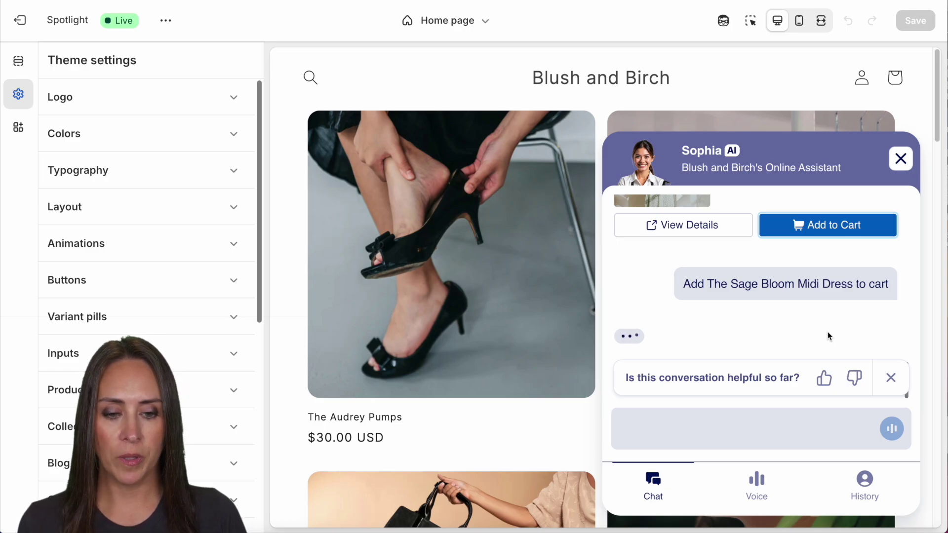
{"action": "left_click", "coordinate": [890, 381]}
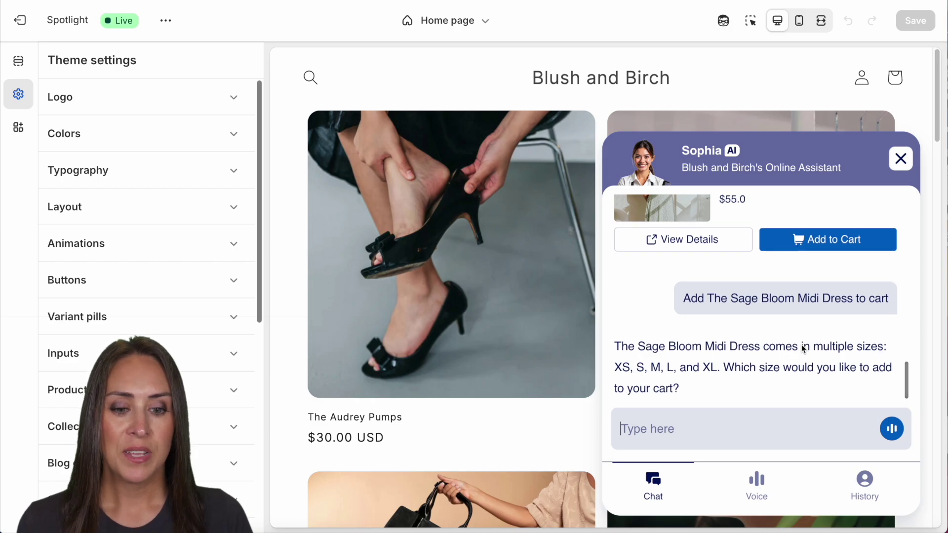
{"action": "type", "text": "M"}
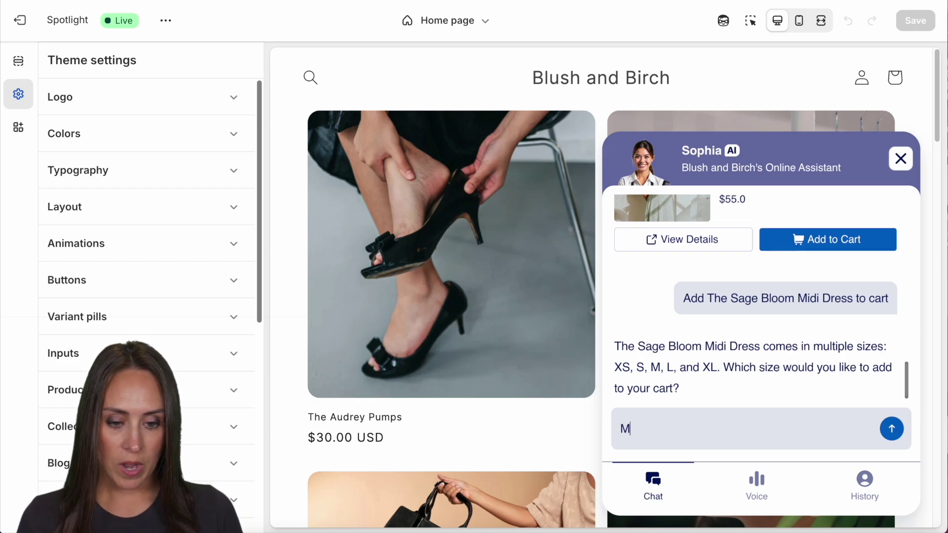
{"action": "left_click", "coordinate": [888, 431]}
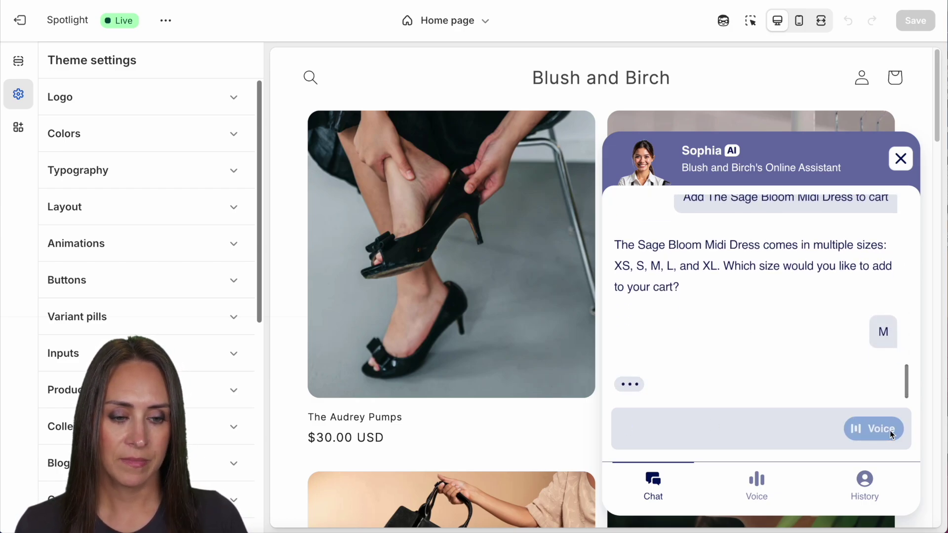
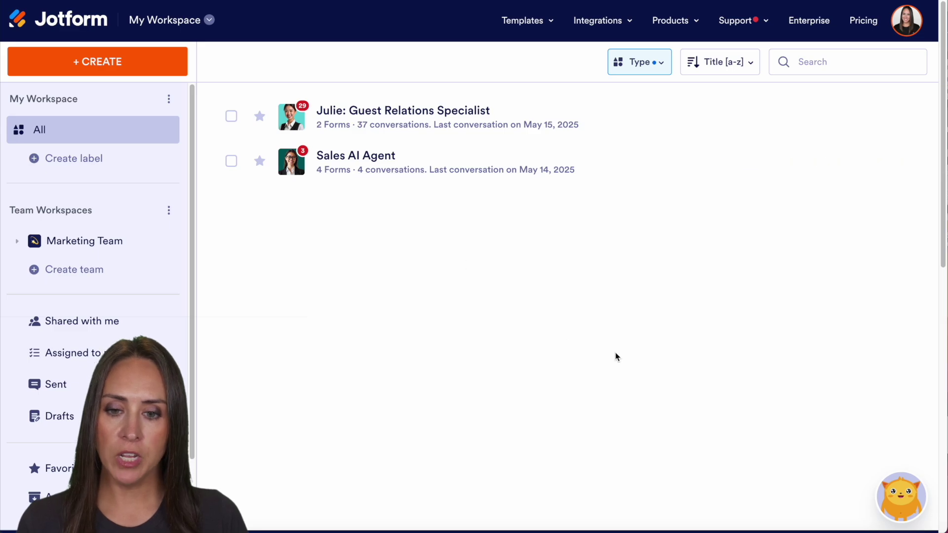
- Switch to the Jotform workspace, open the Sophia agent for editing, and check which knowledge types its knowledge base accepts
{"action": "key", "text": "F5"}
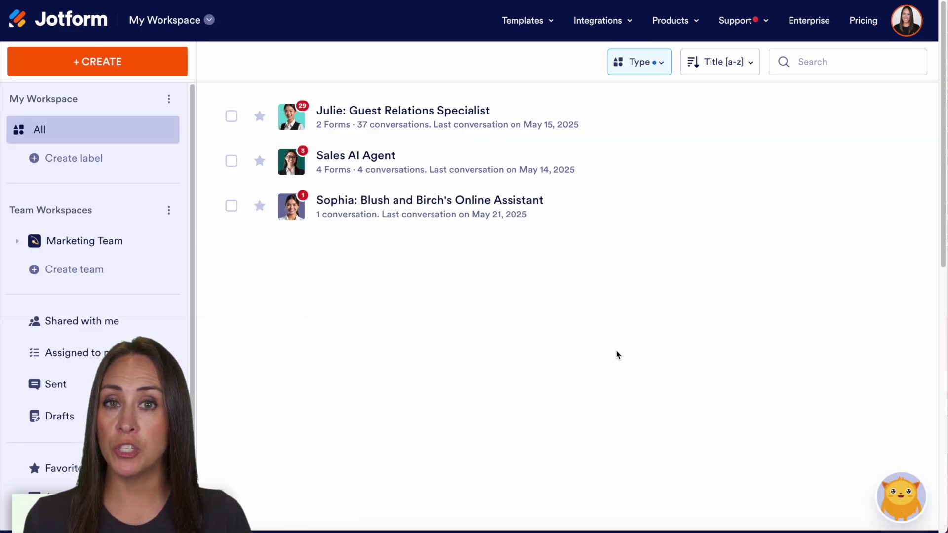
{"action": "mouse_move", "coordinate": [323, 211]}
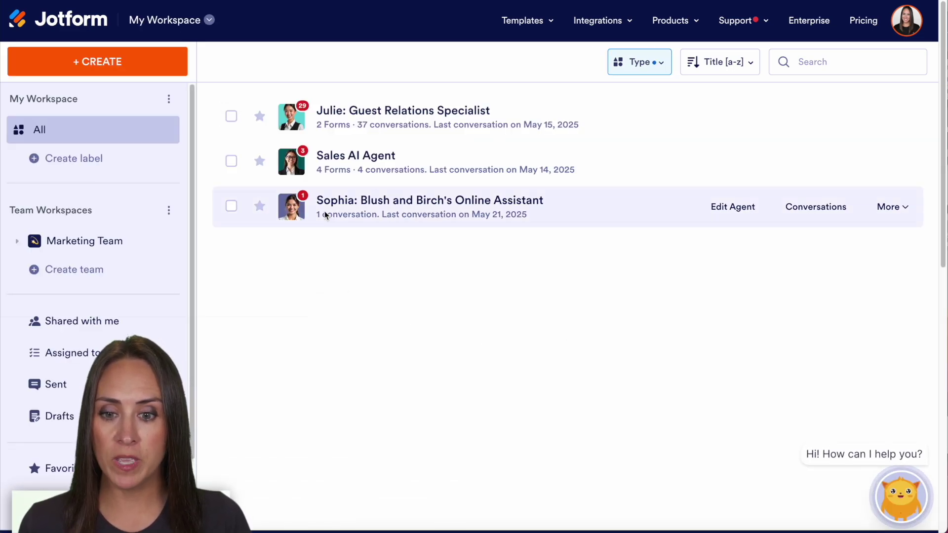
{"action": "left_click", "coordinate": [735, 209]}
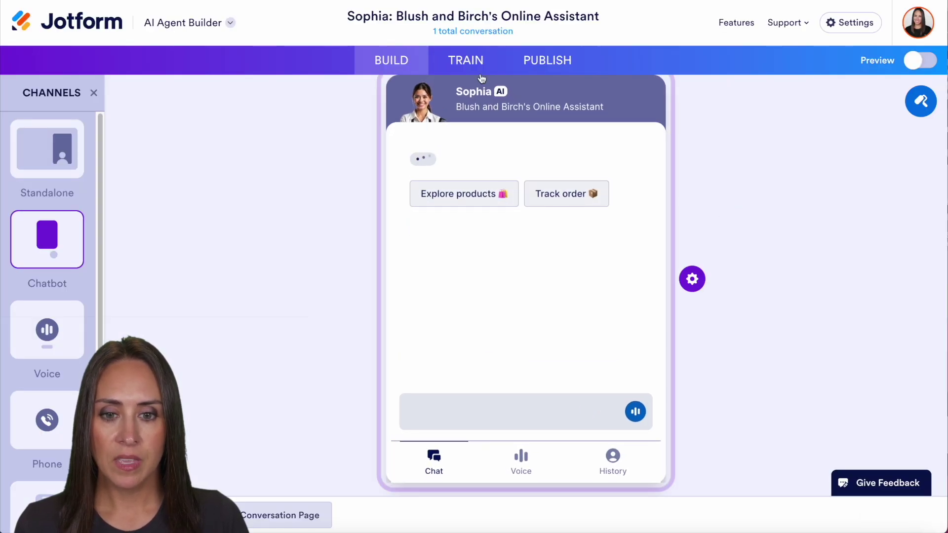
{"action": "left_click", "coordinate": [475, 61]}
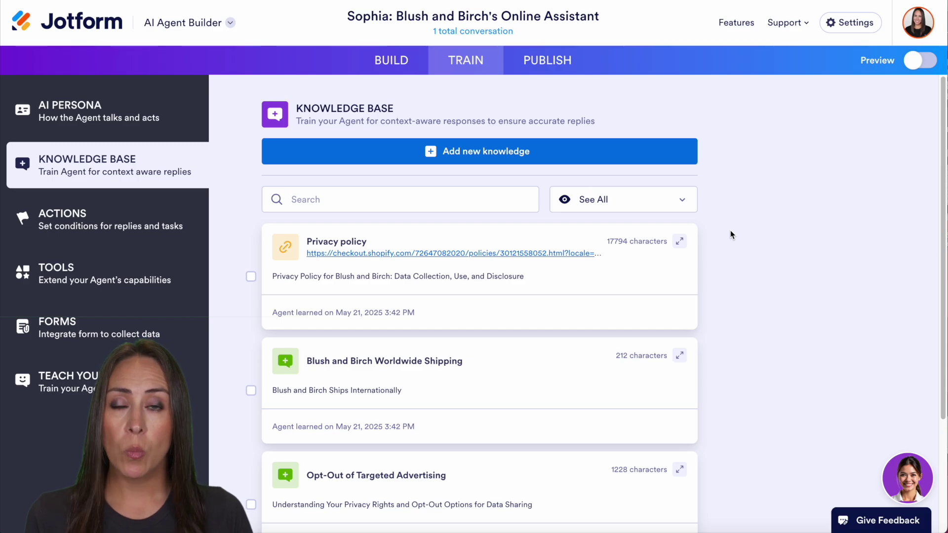
{"action": "left_click", "coordinate": [554, 157]}
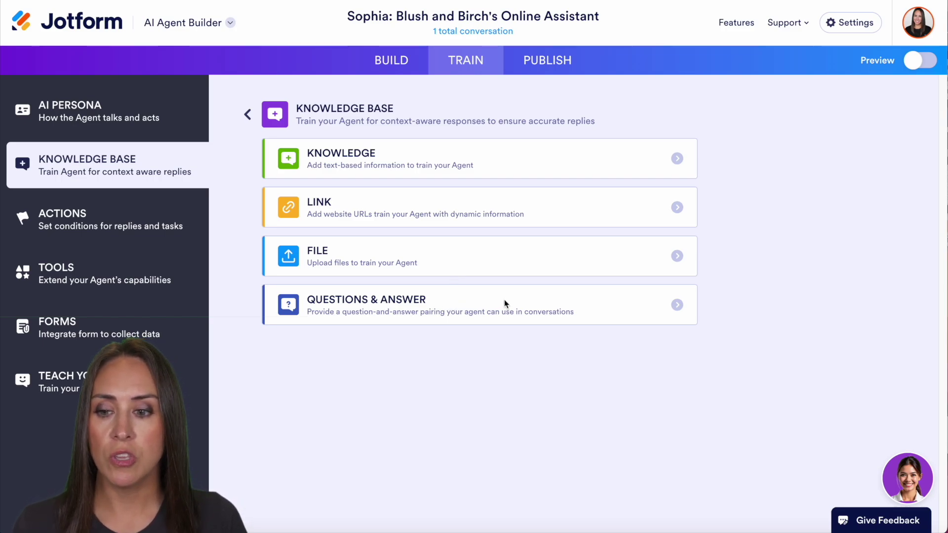
- Examine the When conditions and Do actions available for the agent's training actions
{"action": "left_click", "coordinate": [75, 221]}
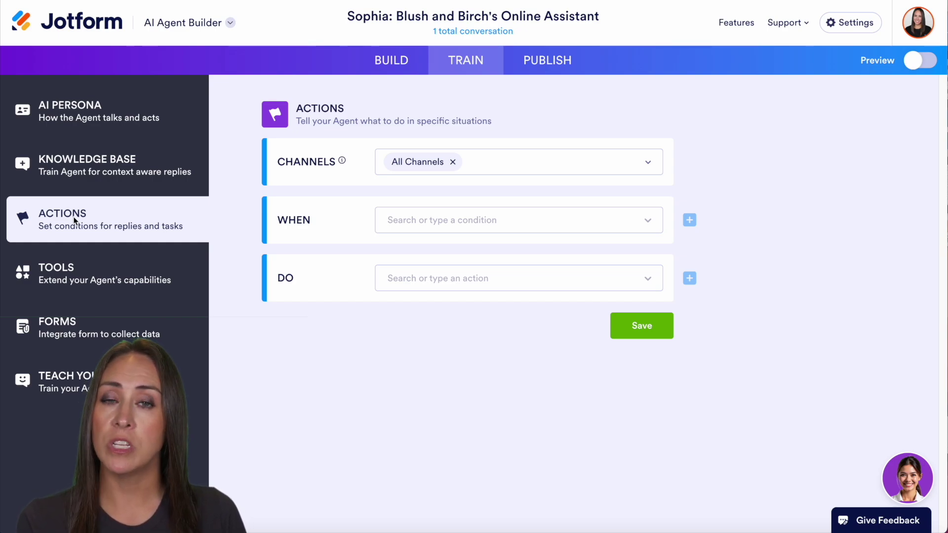
{"action": "left_click", "coordinate": [451, 219]}
{"action": "scroll", "coordinate": [489, 346], "scroll_direction": "down", "scroll_amount": 1}
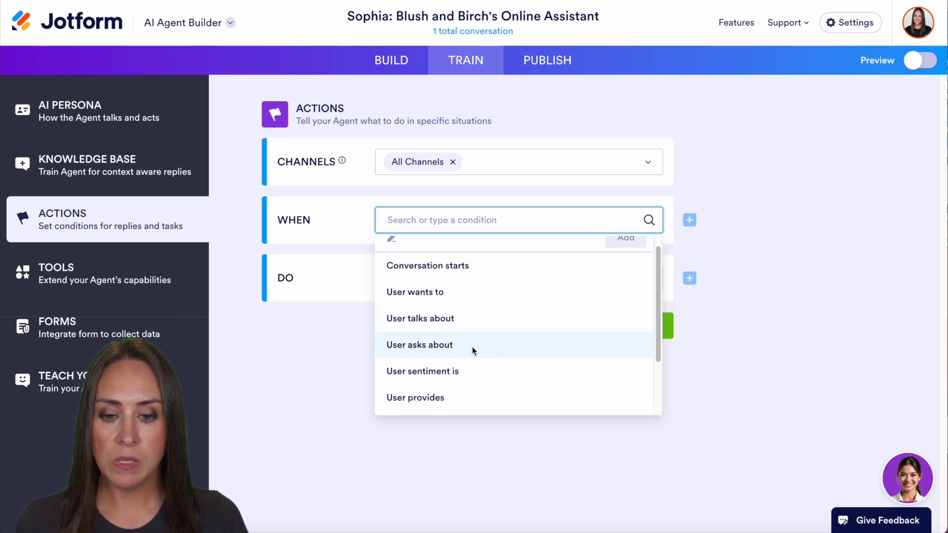
{"action": "scroll", "coordinate": [493, 352], "scroll_direction": "down", "scroll_amount": 2}
{"action": "left_click", "coordinate": [442, 278]}
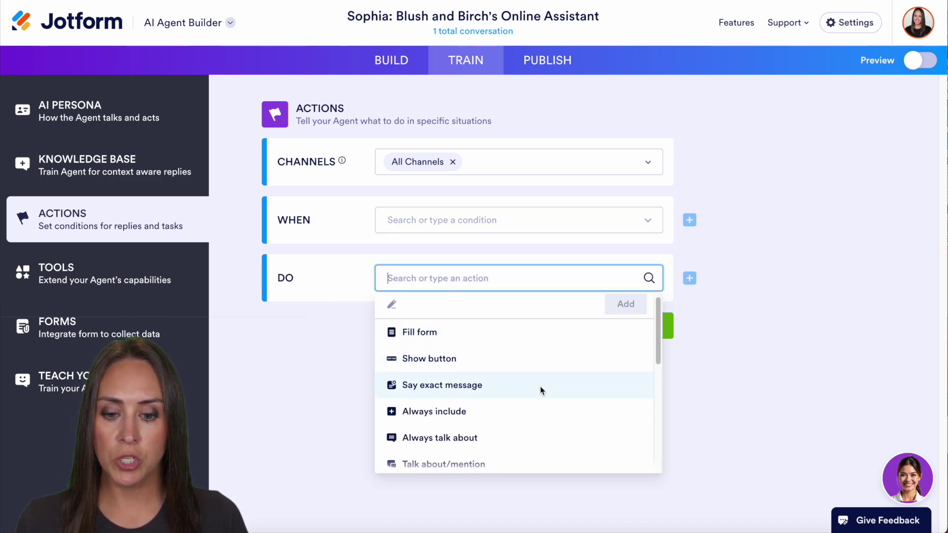
{"action": "scroll", "coordinate": [540, 388], "scroll_direction": "down", "scroll_amount": 5}
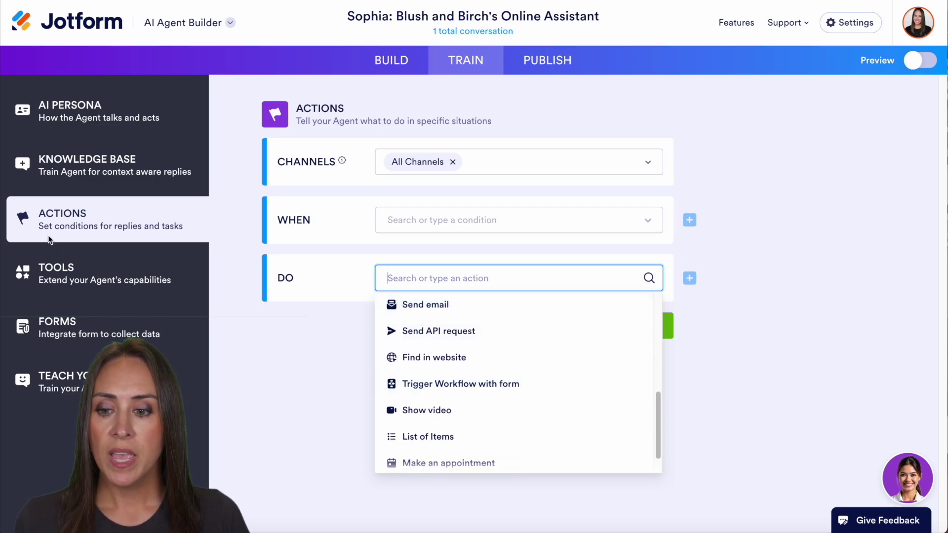
- Review the Shopify tool's existing entries and check the action options offered for a new one
{"action": "left_click", "coordinate": [69, 278]}
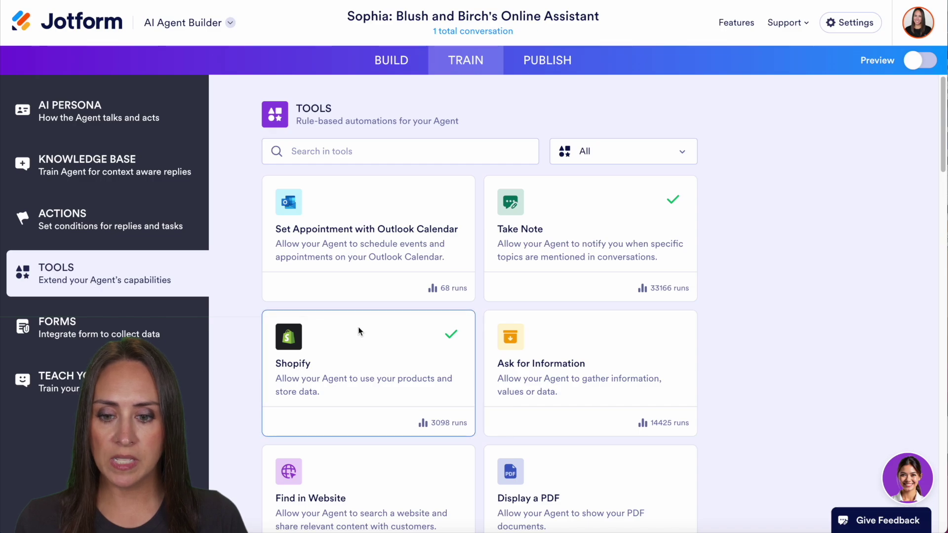
{"action": "left_click", "coordinate": [398, 366]}
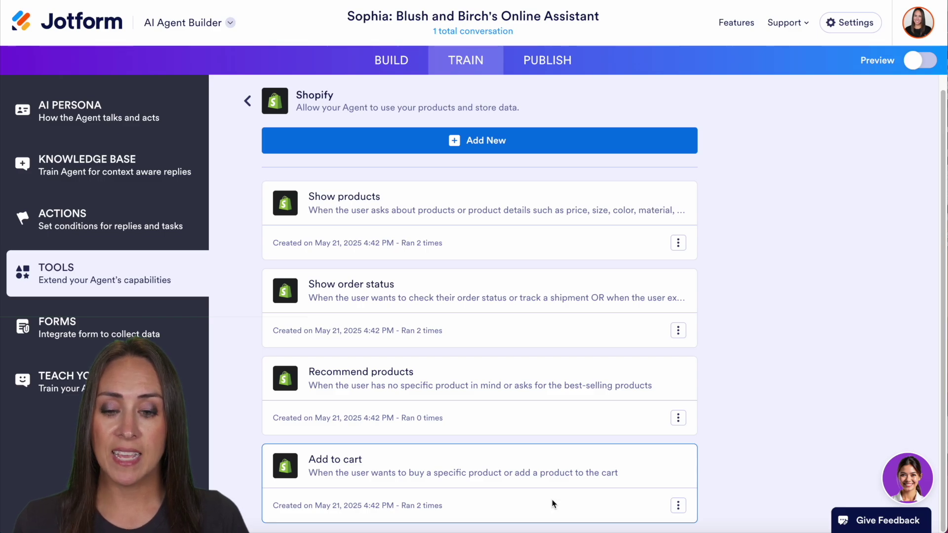
{"action": "left_click", "coordinate": [510, 137]}
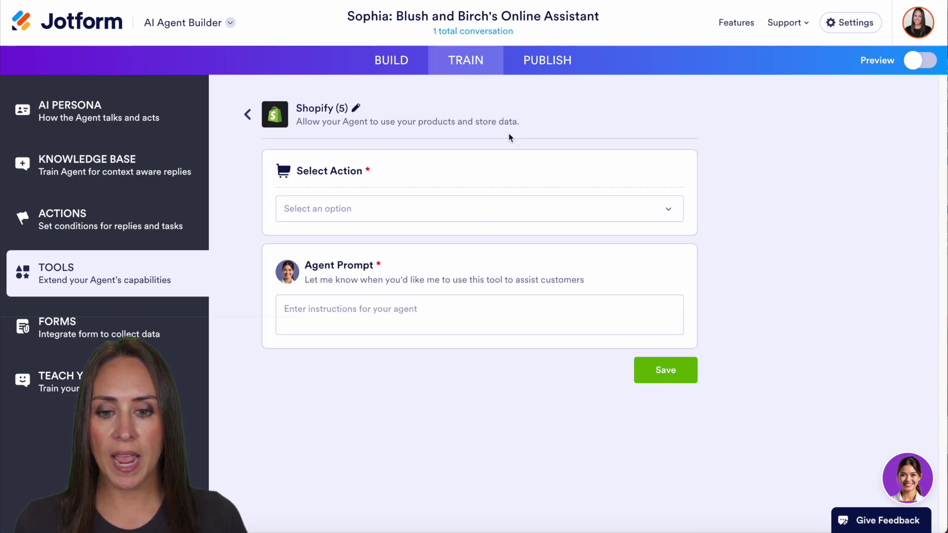
{"action": "left_click", "coordinate": [463, 200]}
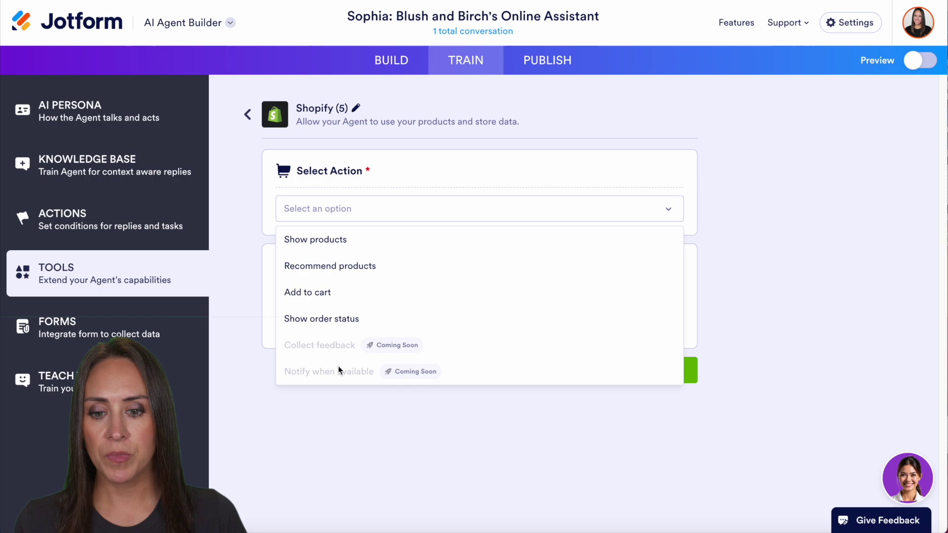
{"action": "left_click", "coordinate": [442, 445]}
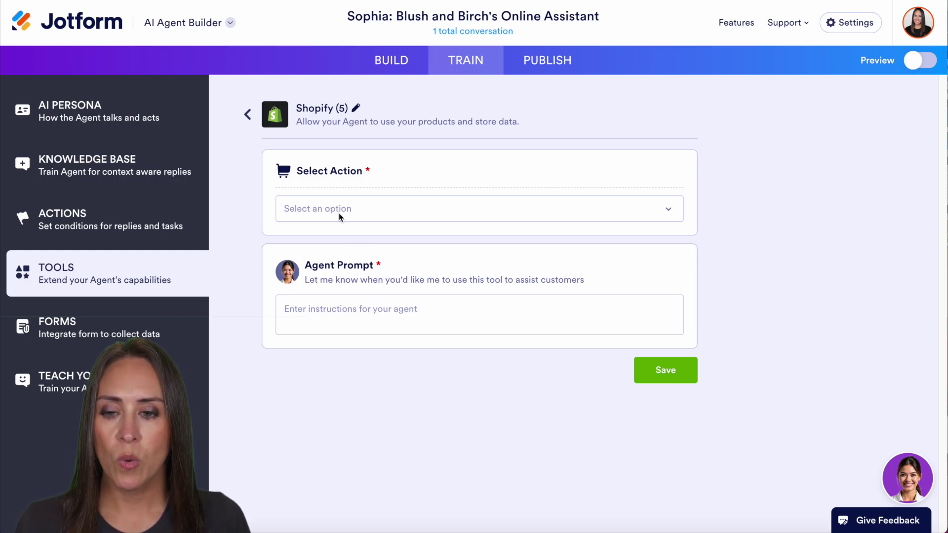
- Open the agent's Conversations page and examine the customer's chat thread and its Take Over option
{"action": "left_click", "coordinate": [200, 22]}
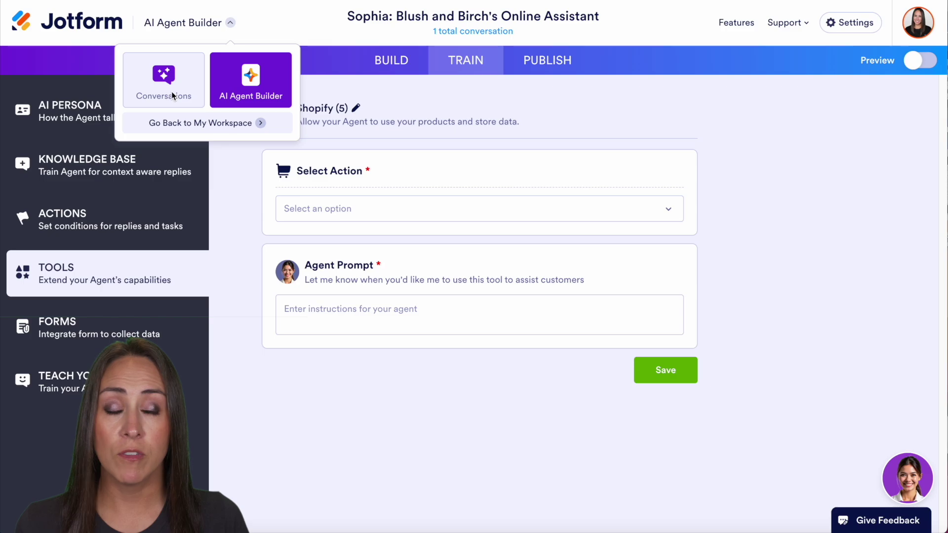
{"action": "left_click", "coordinate": [173, 95]}
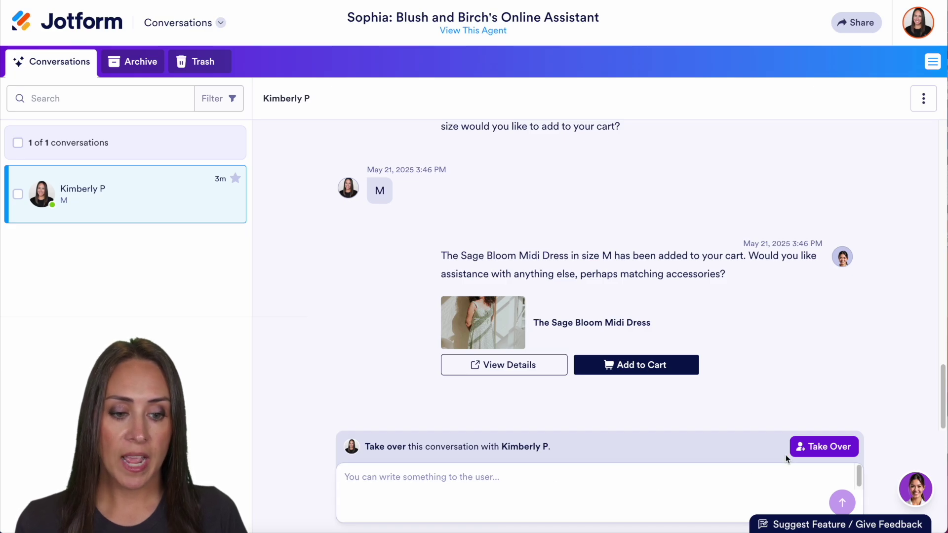
{"action": "left_click", "coordinate": [808, 450]}
{"action": "left_click", "coordinate": [517, 324]}
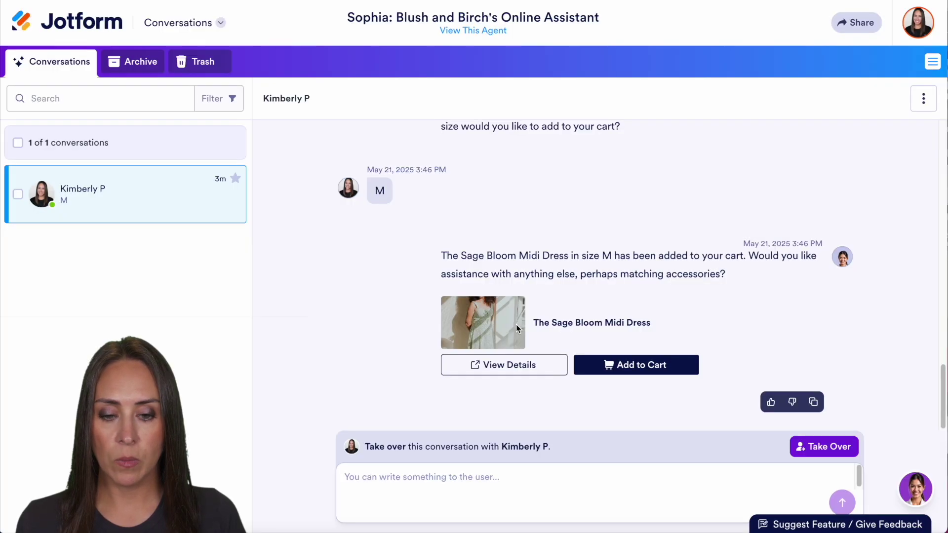